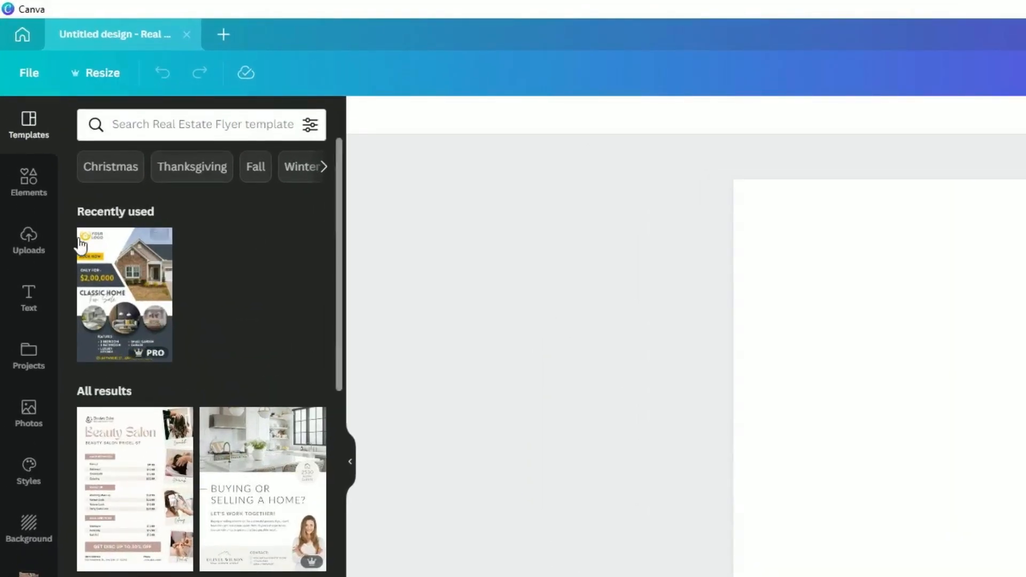
Search the templates for "open house" and apply the Classic Home For Sale flyer with the brick house photo.
click(138, 124)
text(open house)
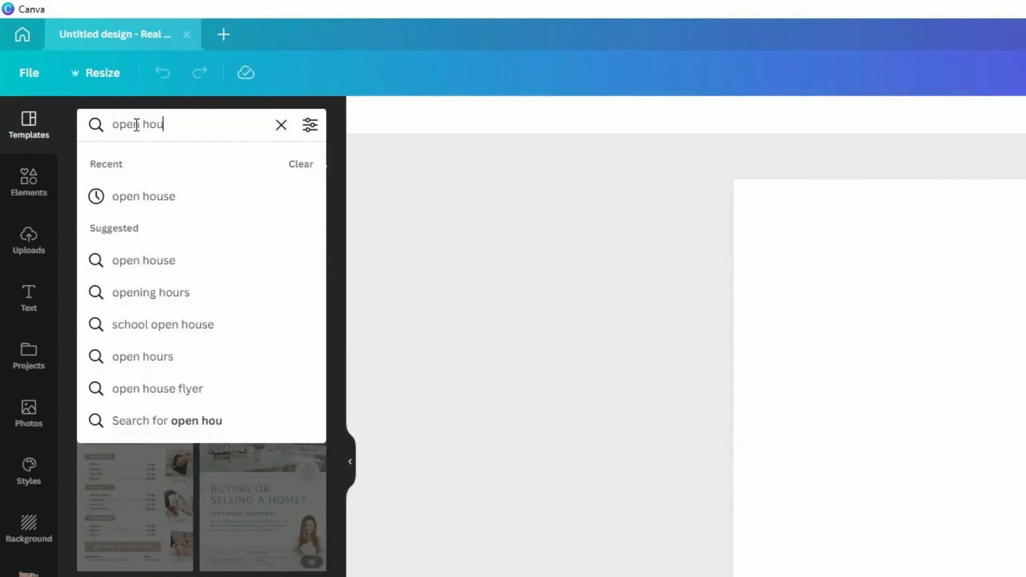
key(Return)
scroll(244, 315, down, 20)
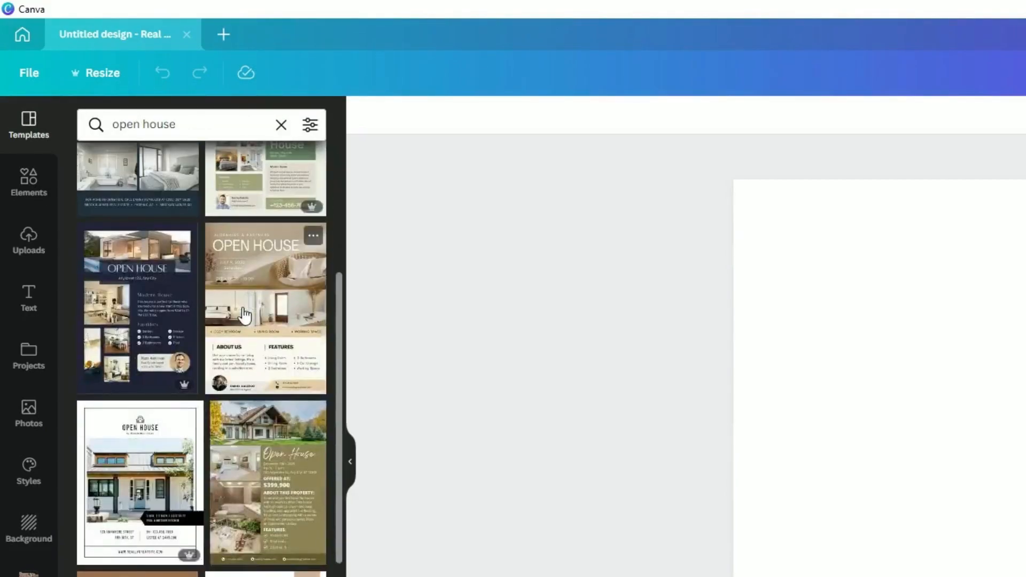
scroll(245, 315, down, 20)
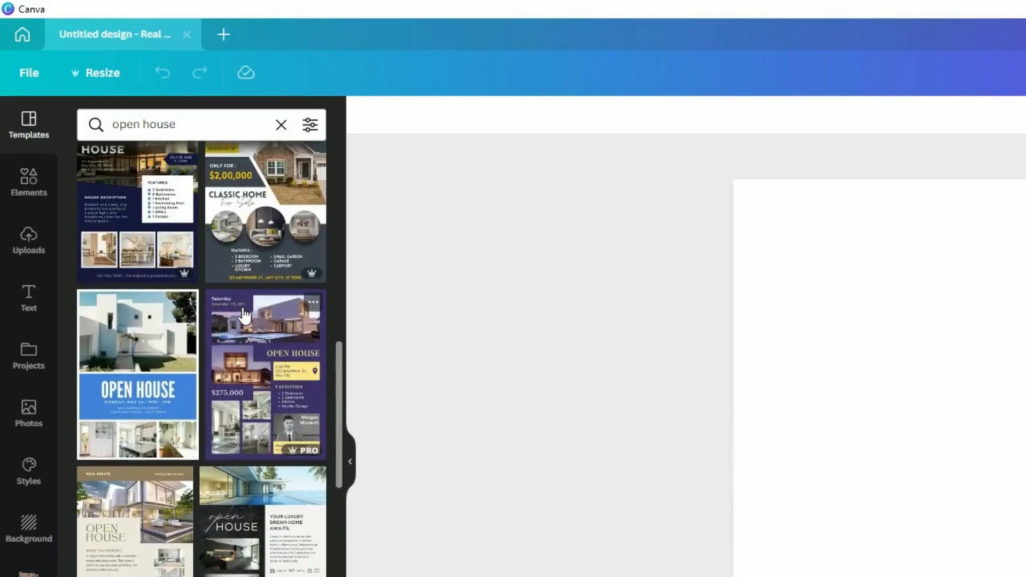
scroll(245, 315, down, 2)
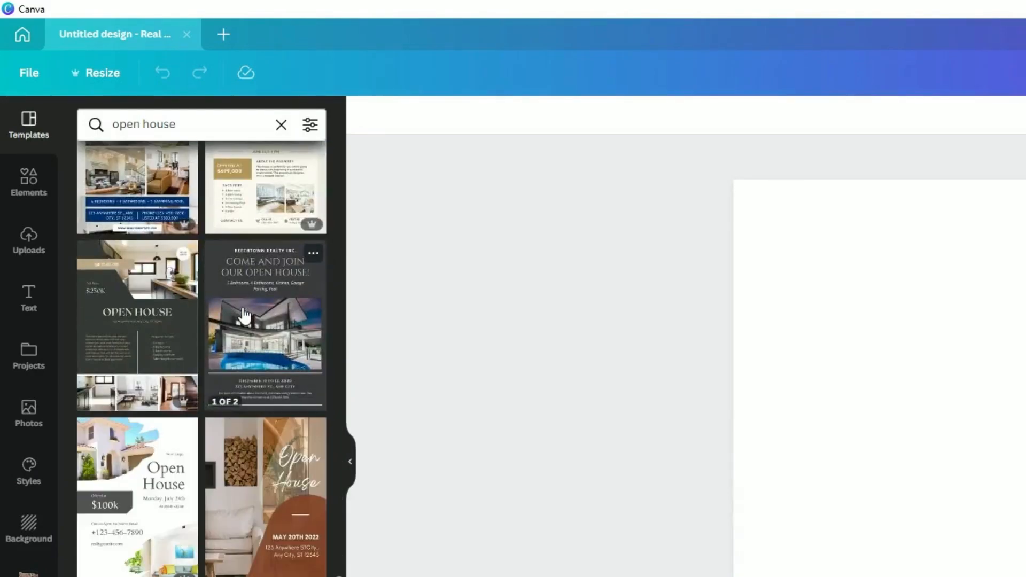
scroll(245, 315, down, 10)
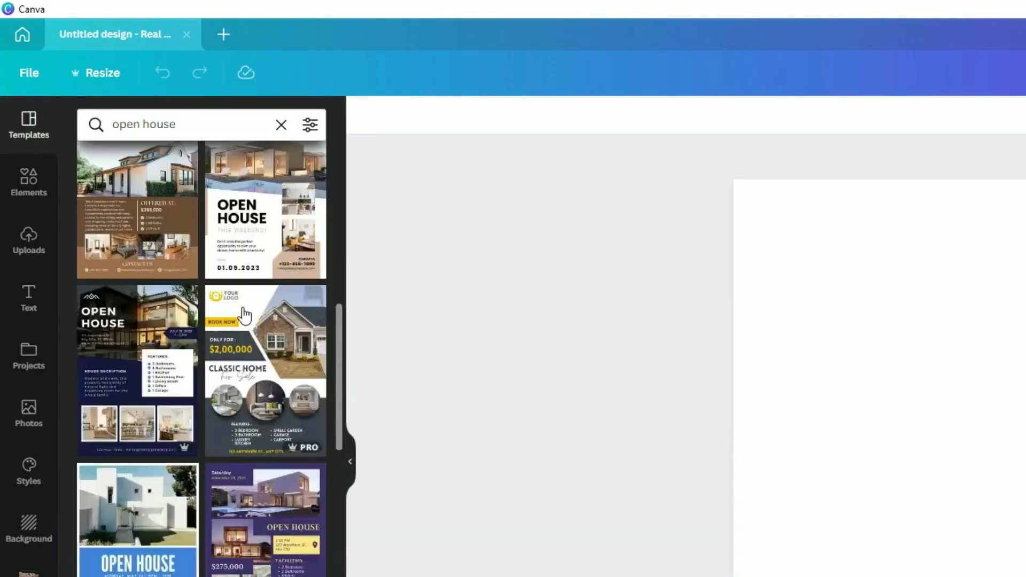
click(260, 326)
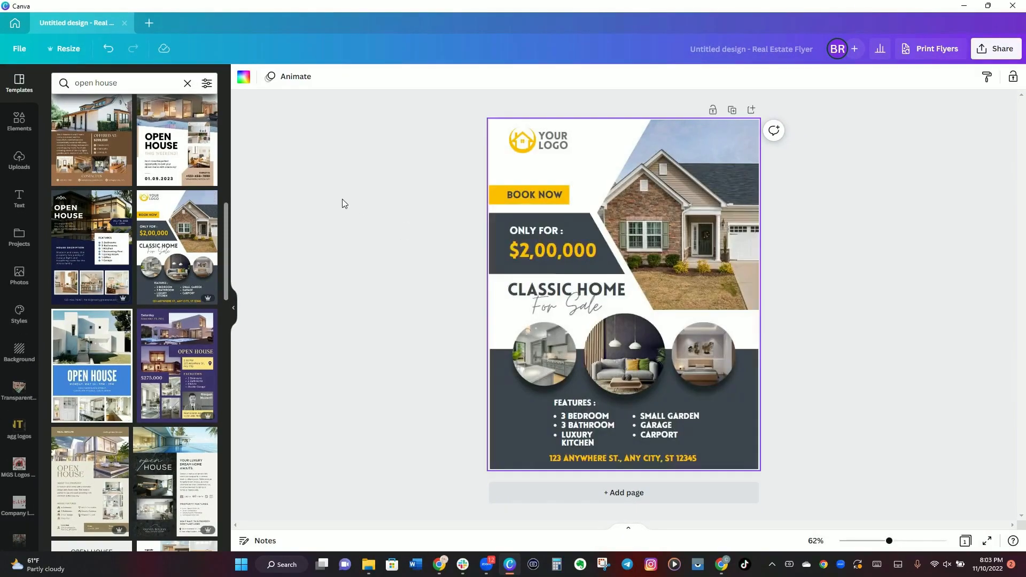
Change the price under "Only for" on the flyer to $389,000.
drag(900, 544, 904, 545)
scroll(902, 443, up, 2)
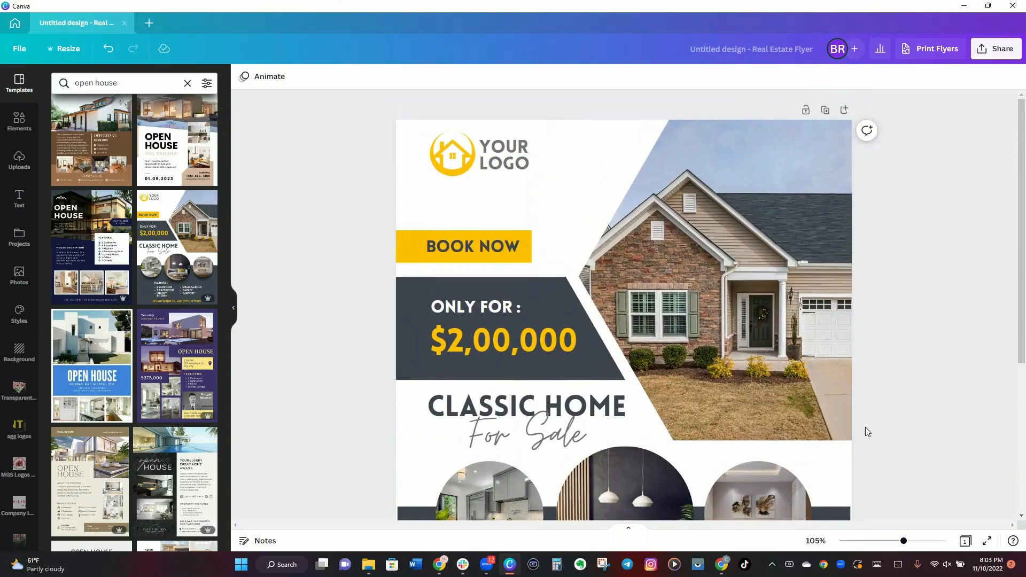
click(488, 342)
double_click(488, 342)
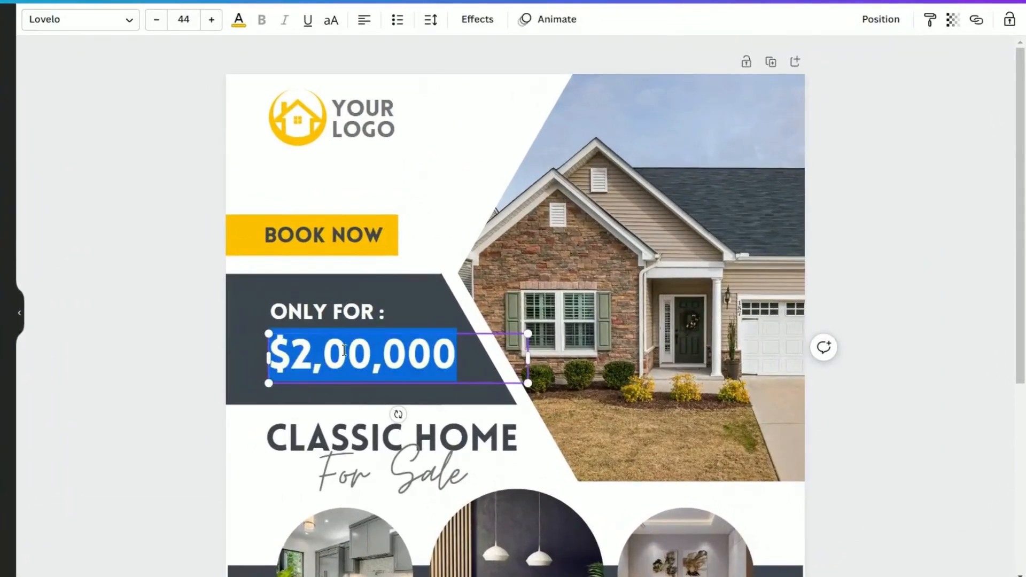
click(314, 351)
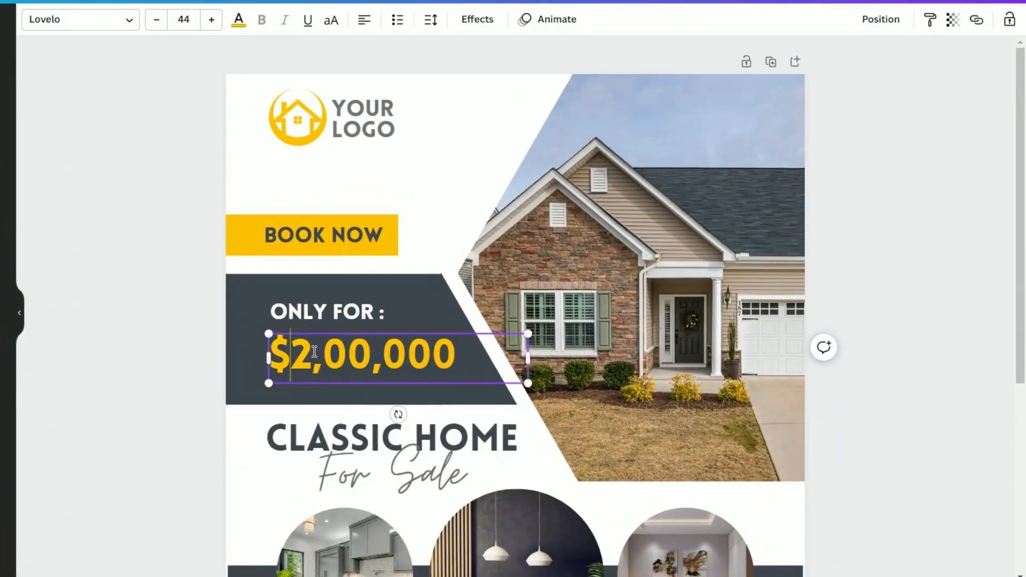
key(Delete)
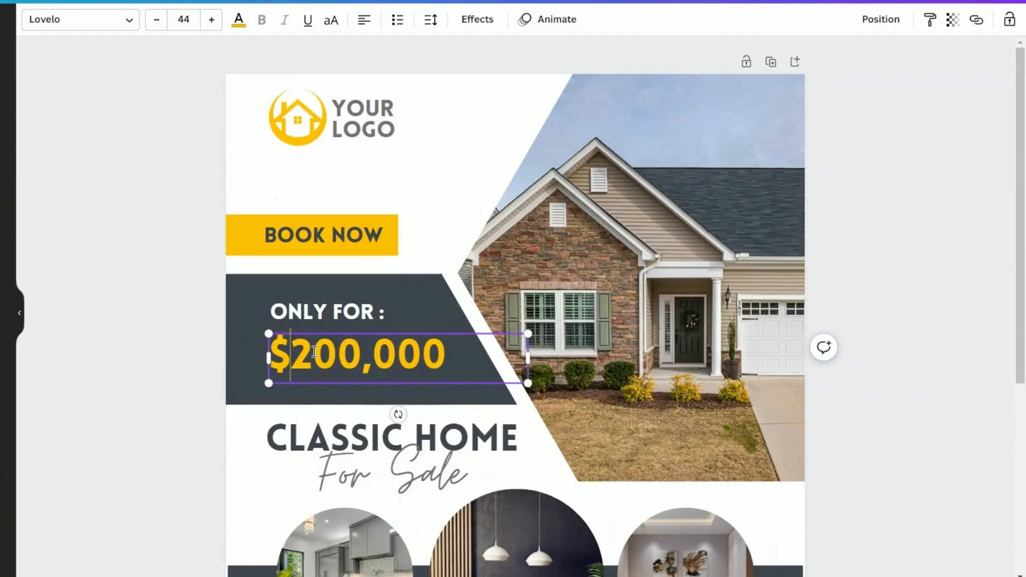
text(389)
key(Delete)
key(Delete)
key(Delete)
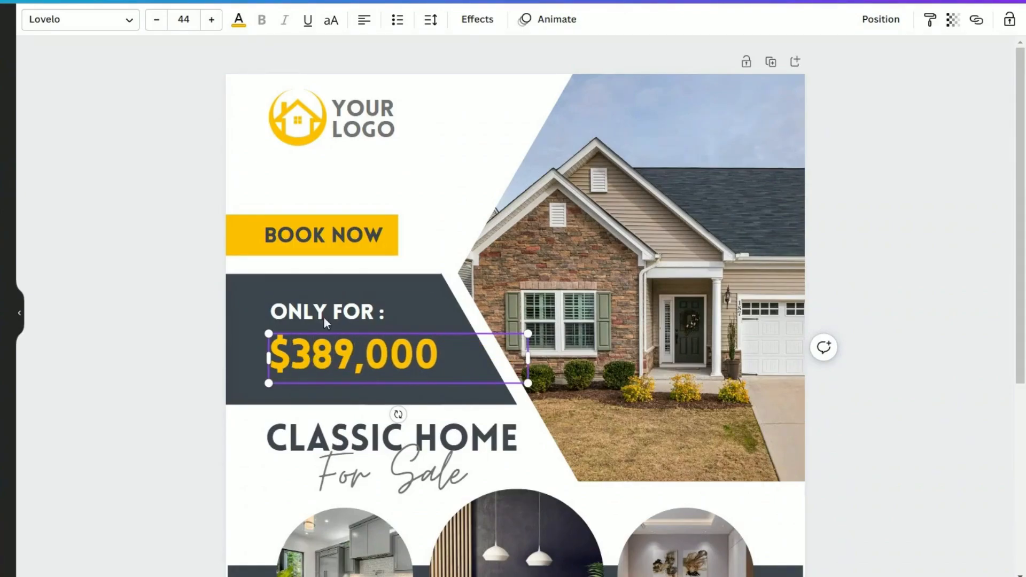
Replace the "Your Logo" text beside the house emblem with "MY MORTGAGE COMPANY".
click(336, 234)
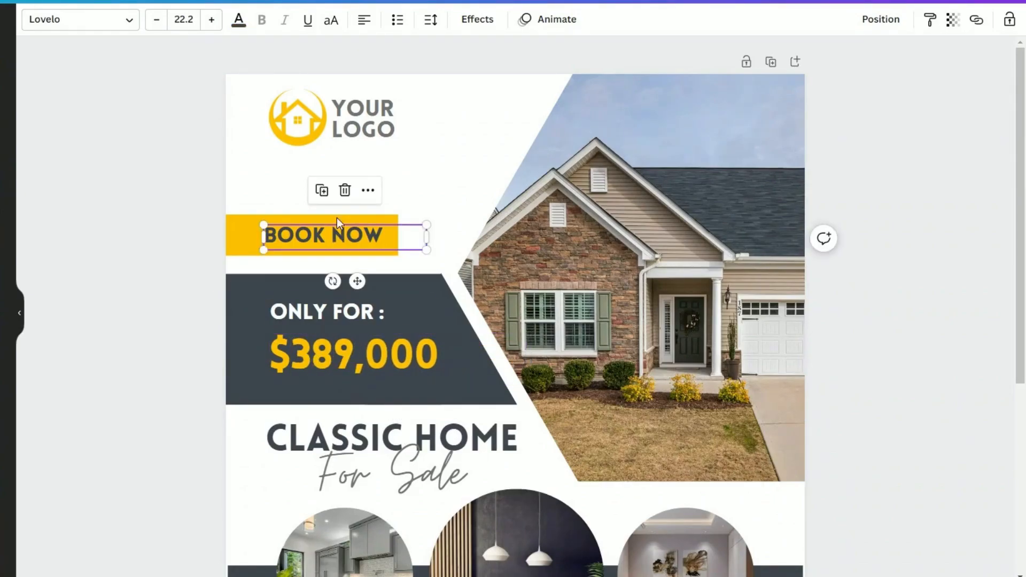
click(364, 136)
click(365, 136)
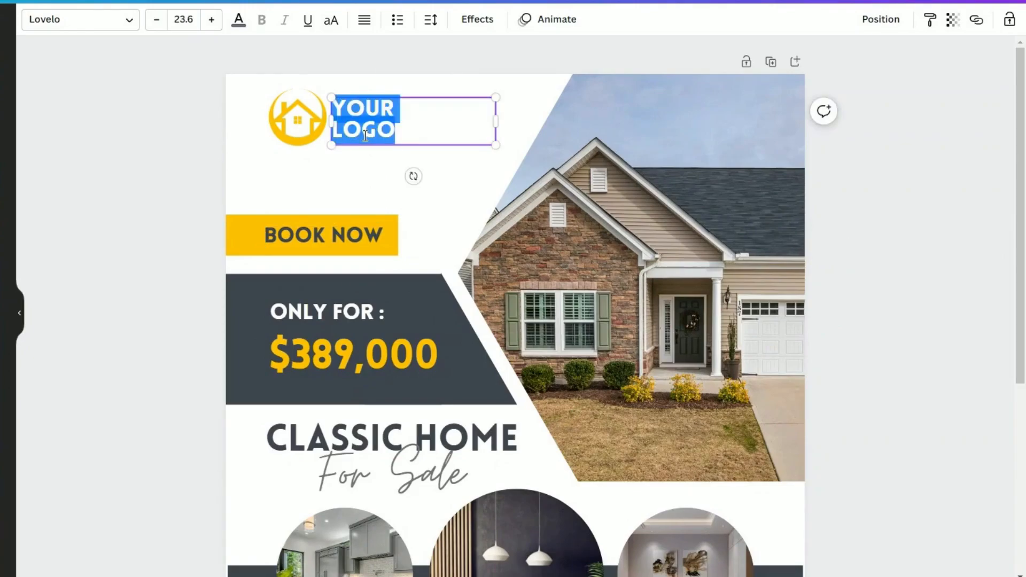
text(MY MORT)
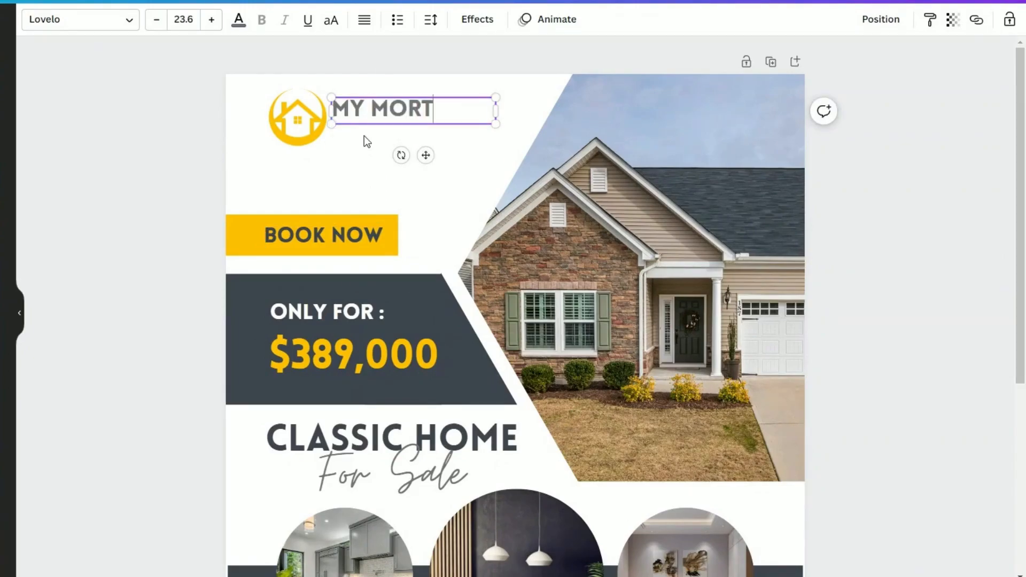
text(GAGE COMPA)
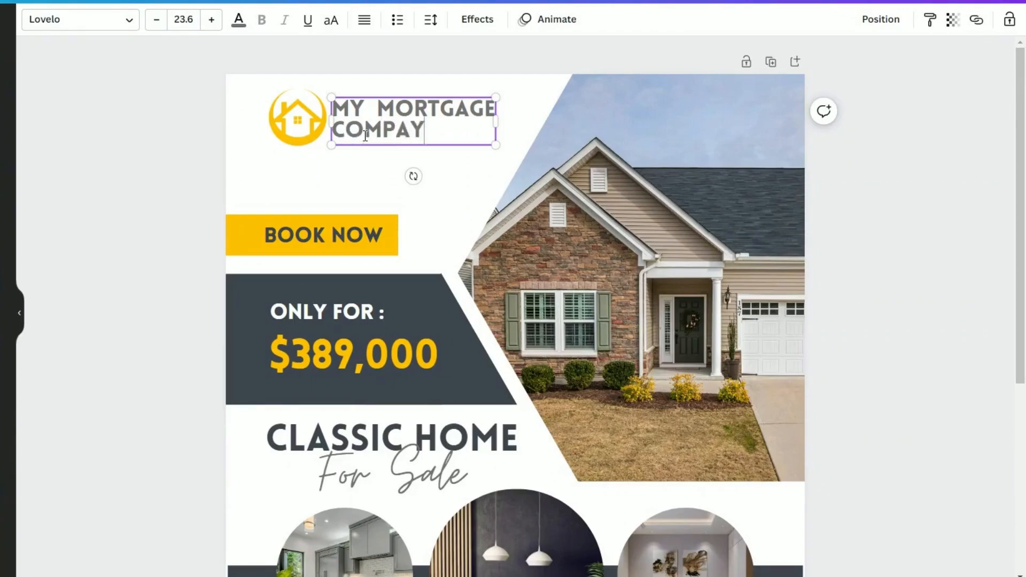
text(NY)
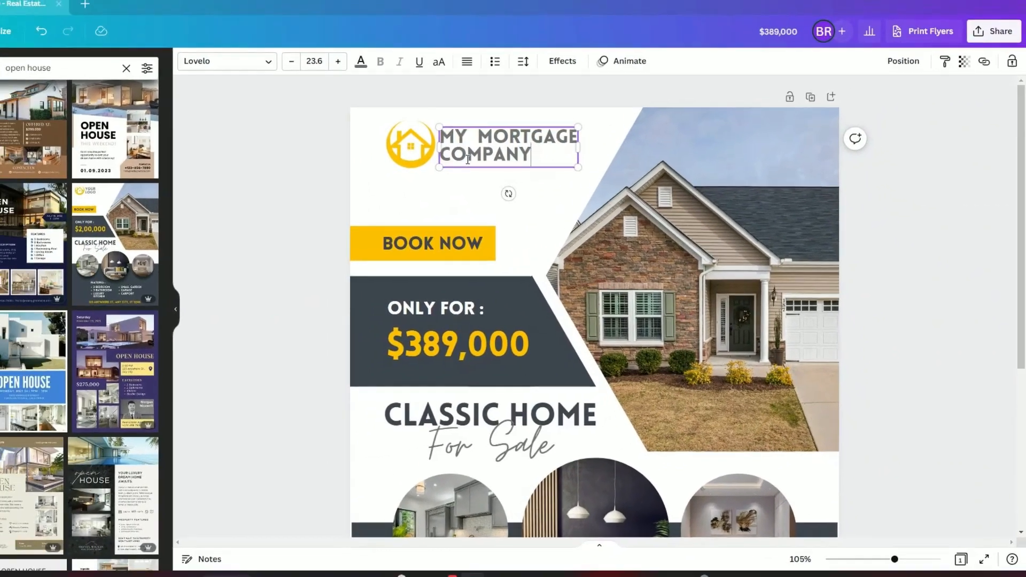
click(173, 127)
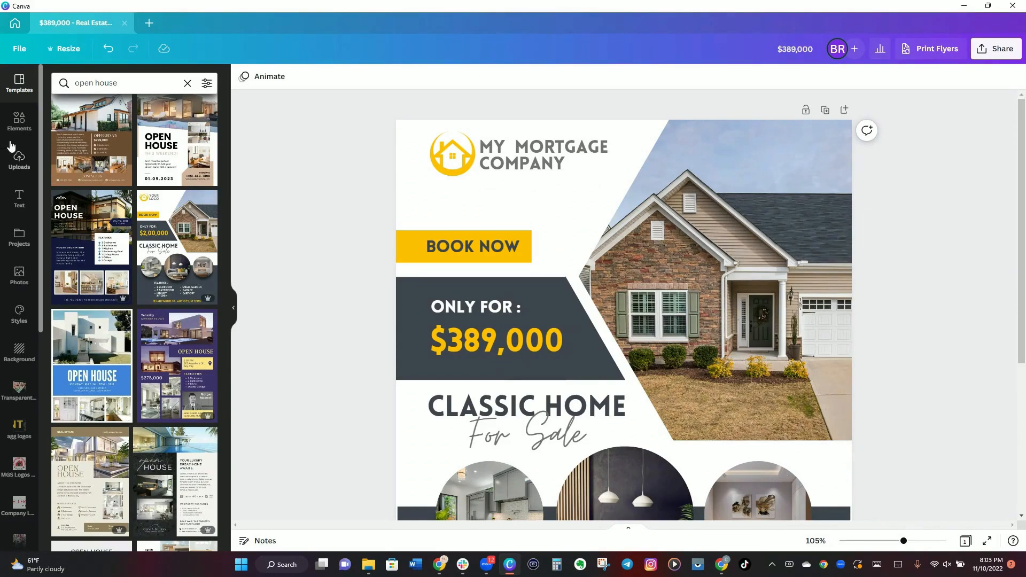
Replace the flyer's main house photo with the recently used picture of a grey sofa, and browse the other recent photos.
click(19, 123)
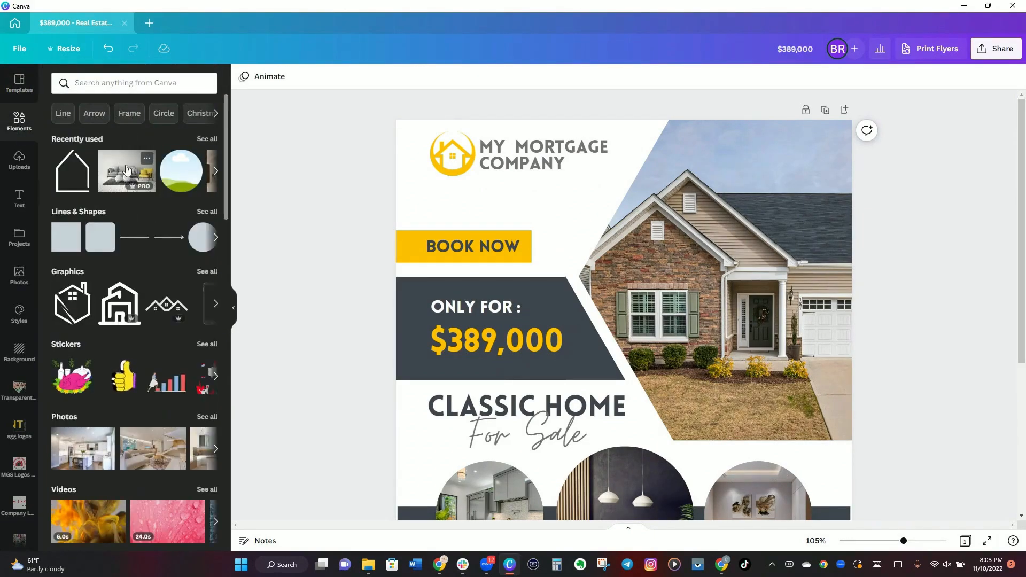
drag(124, 173, 656, 218)
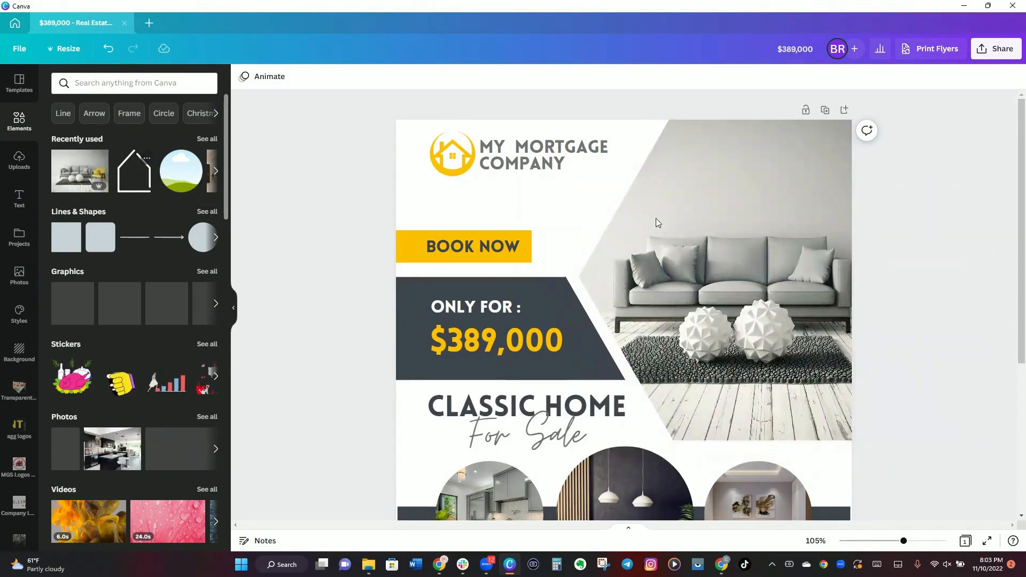
click(533, 184)
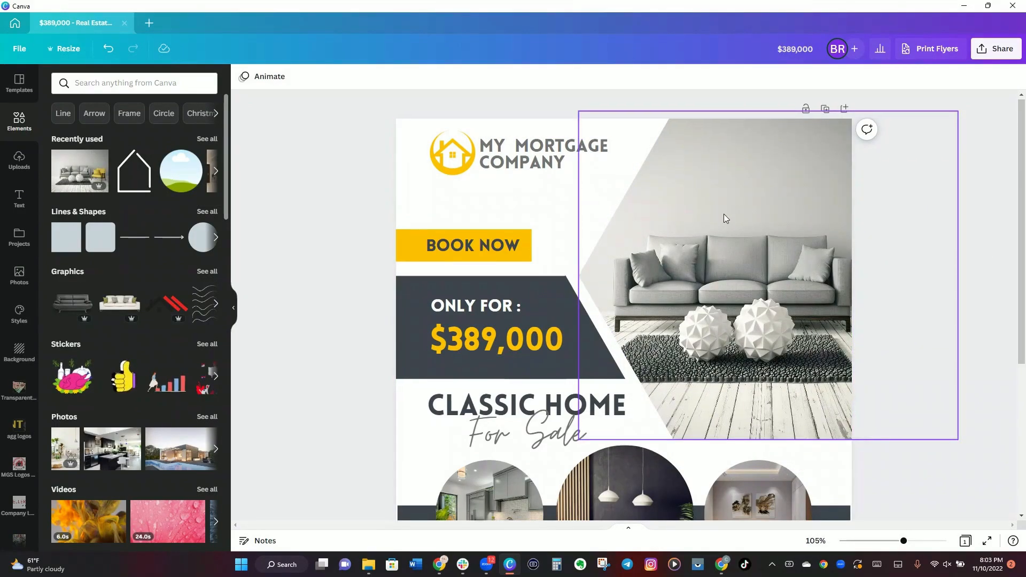
scroll(724, 215, down, 2)
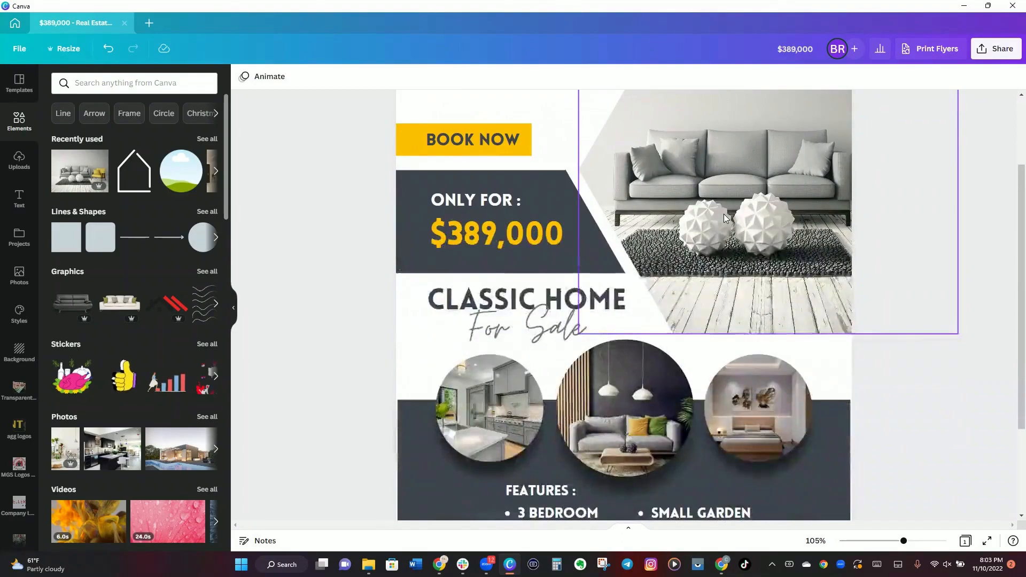
click(217, 173)
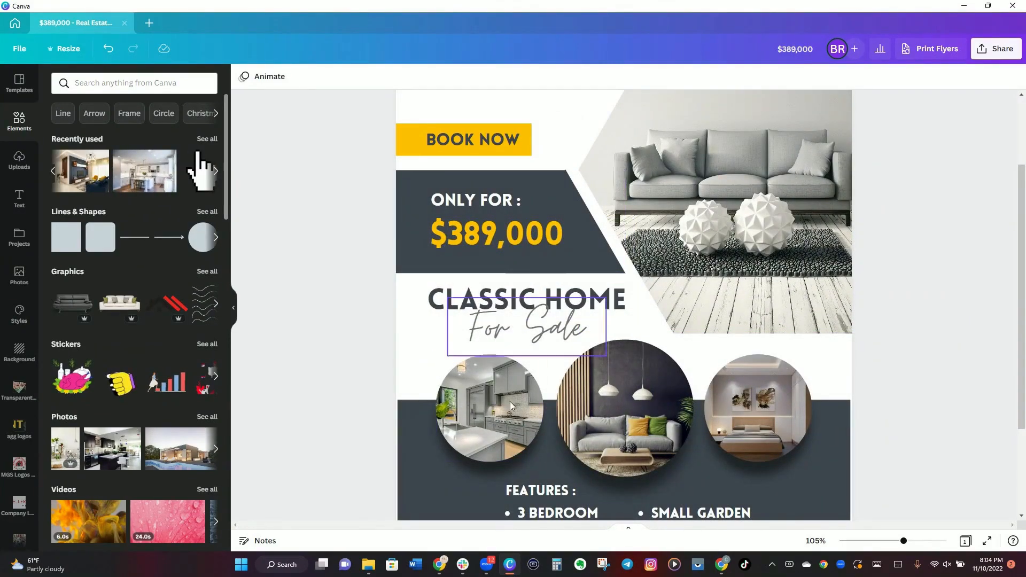
Set the "For Sale" text to Raleway Heavy and shrink it to fit on one line beneath "Classic Home".
click(497, 330)
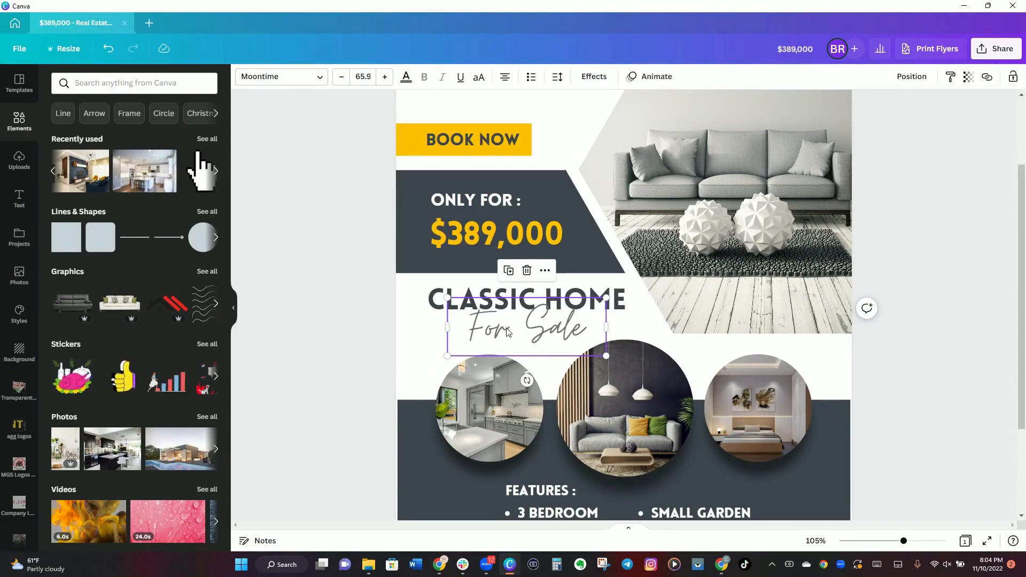
double_click(561, 327)
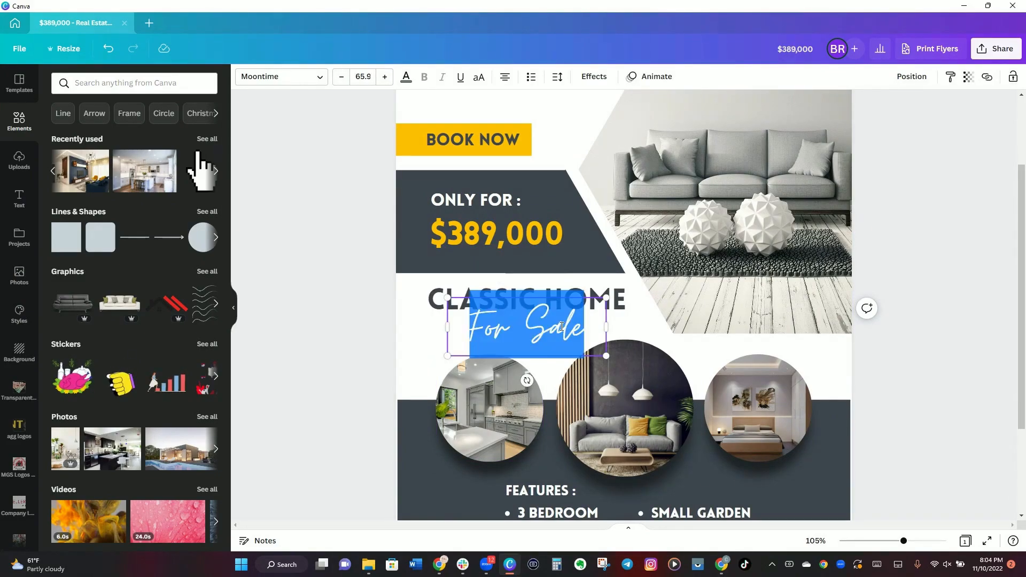
scroll(562, 327, down, 2)
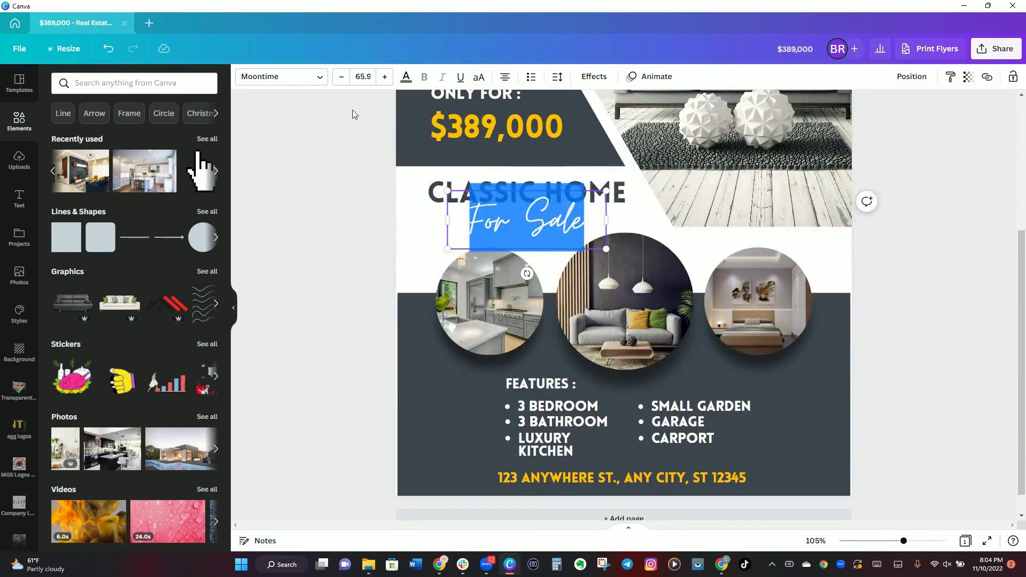
click(319, 76)
scroll(160, 236, down, 3)
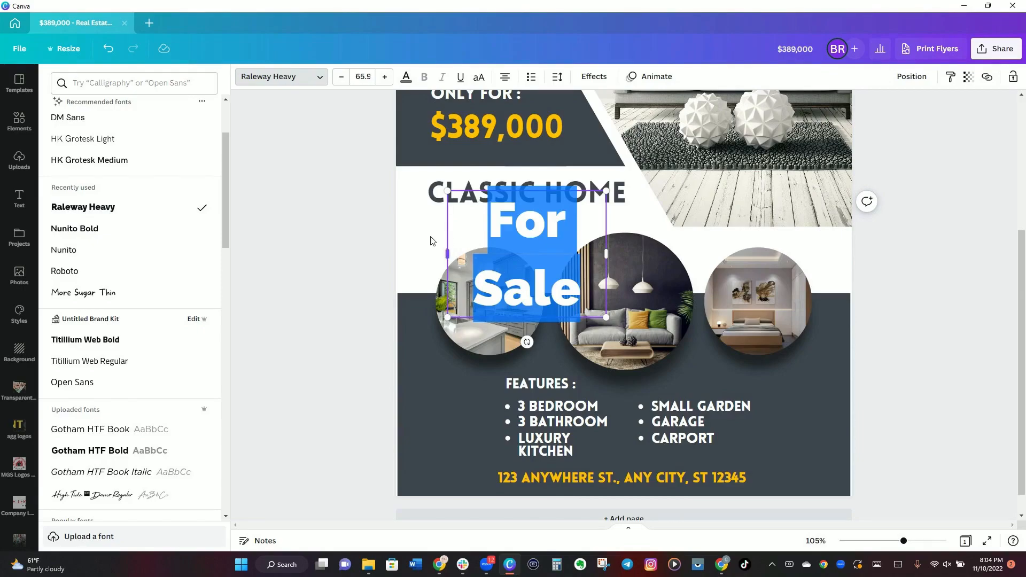
click(540, 265)
drag(605, 318, 493, 229)
click(431, 227)
Recolour the dark grey block behind the features list with a custom dark blue.
click(416, 387)
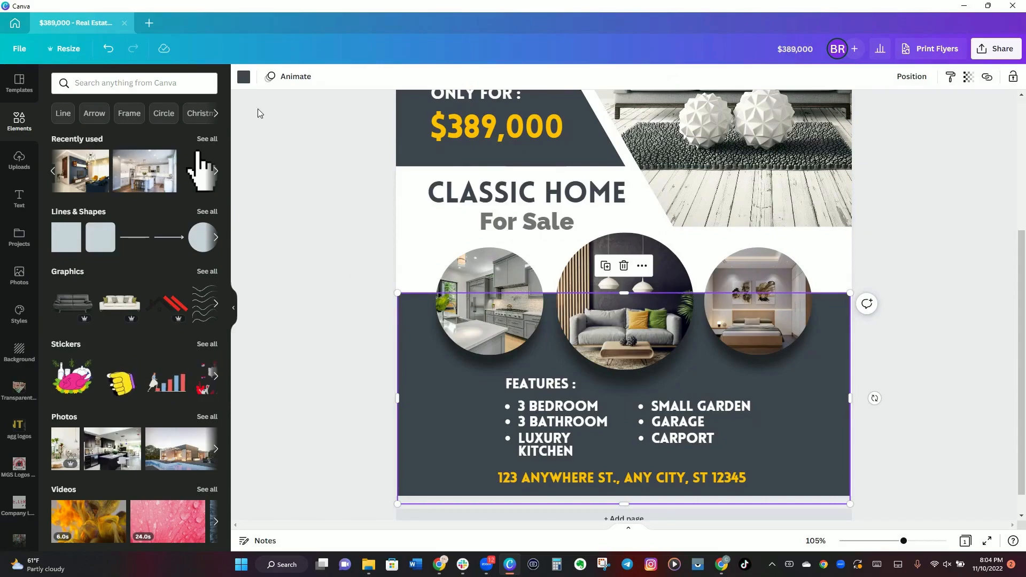
click(244, 79)
click(63, 133)
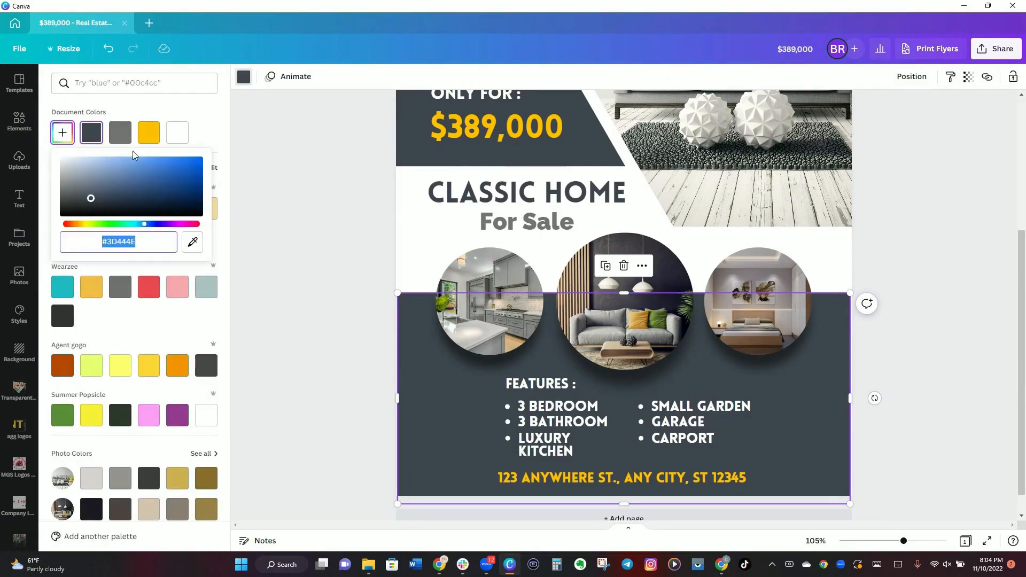
click(184, 173)
drag(199, 187, 195, 179)
click(184, 106)
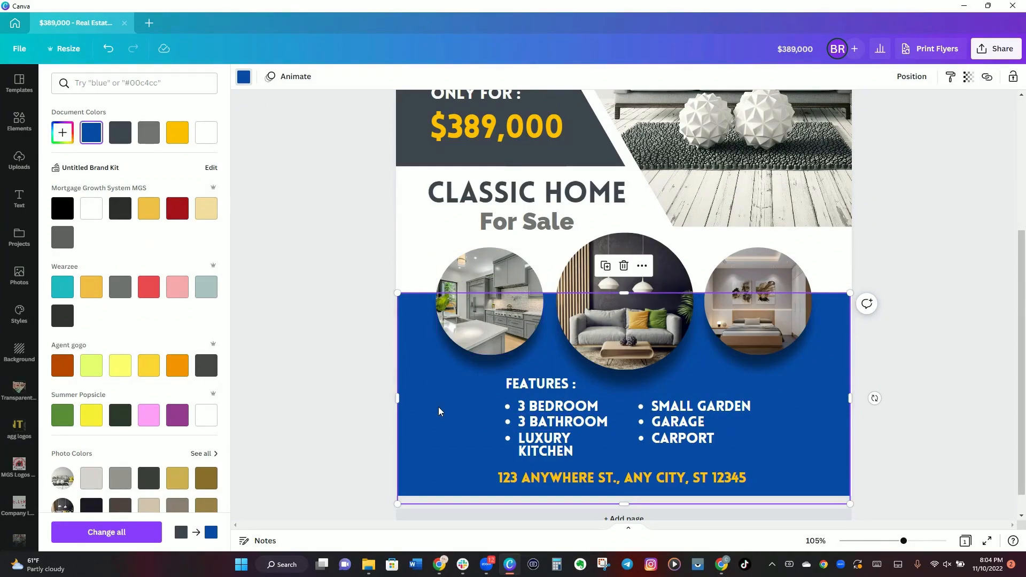
Apply the same document blue to the rectangular part of the panel behind the price.
scroll(374, 227, up, 2)
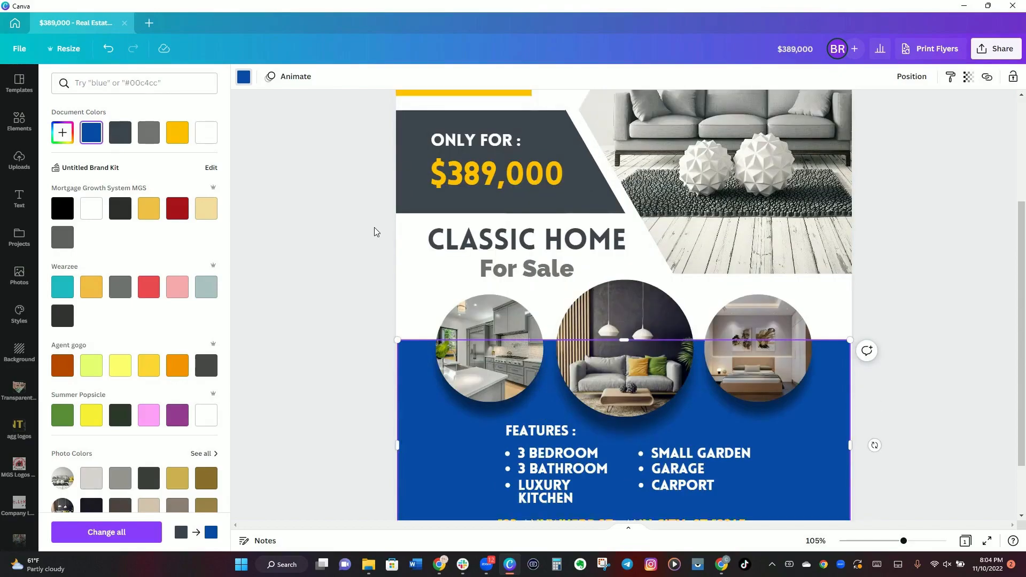
click(403, 232)
click(100, 138)
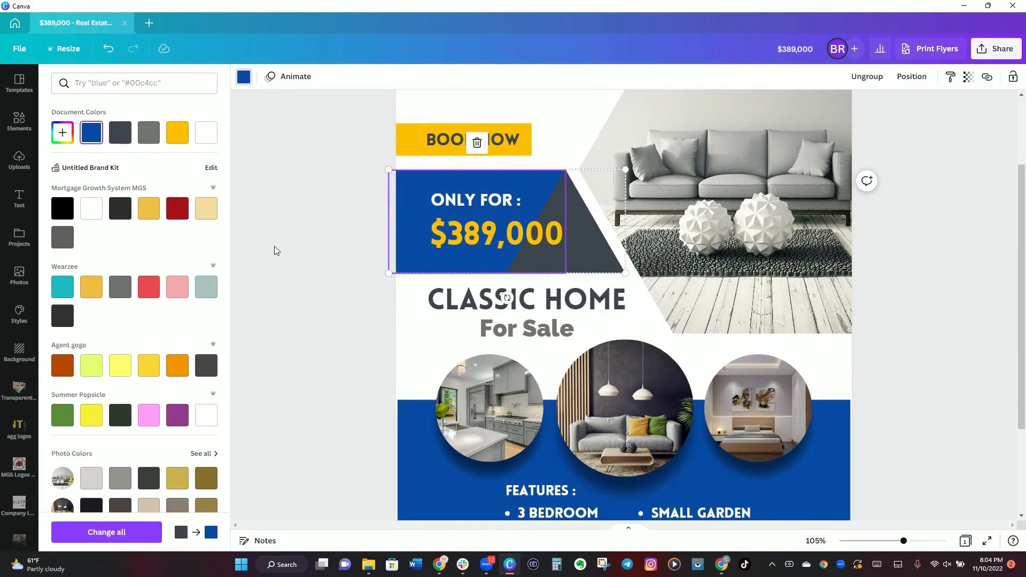
Copy and paste the "3 Bedroom" bullet text, and place the duplicate to the left of the "Features" heading.
scroll(274, 251, down, 2)
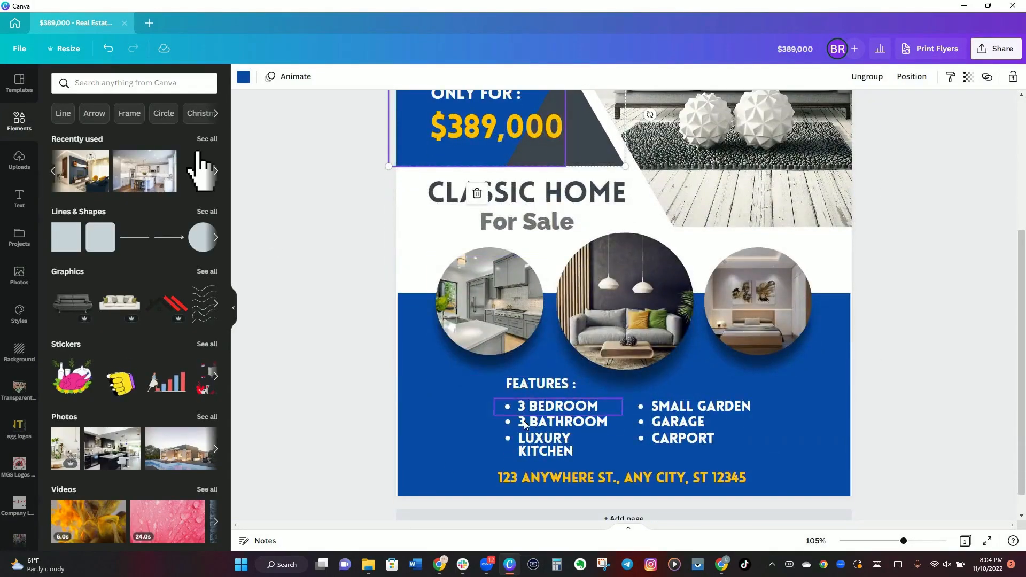
click(537, 408)
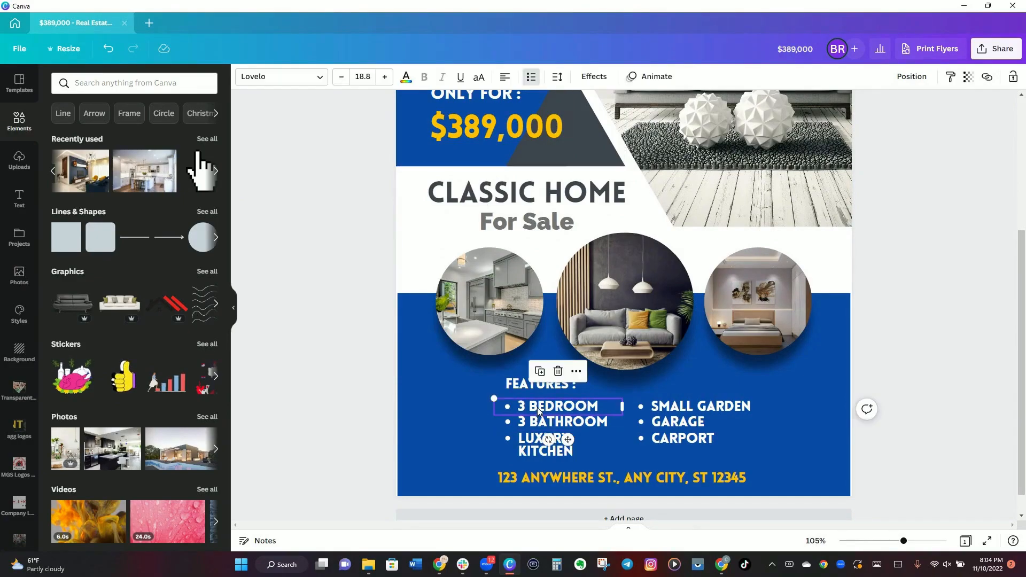
right_click(538, 411)
click(569, 303)
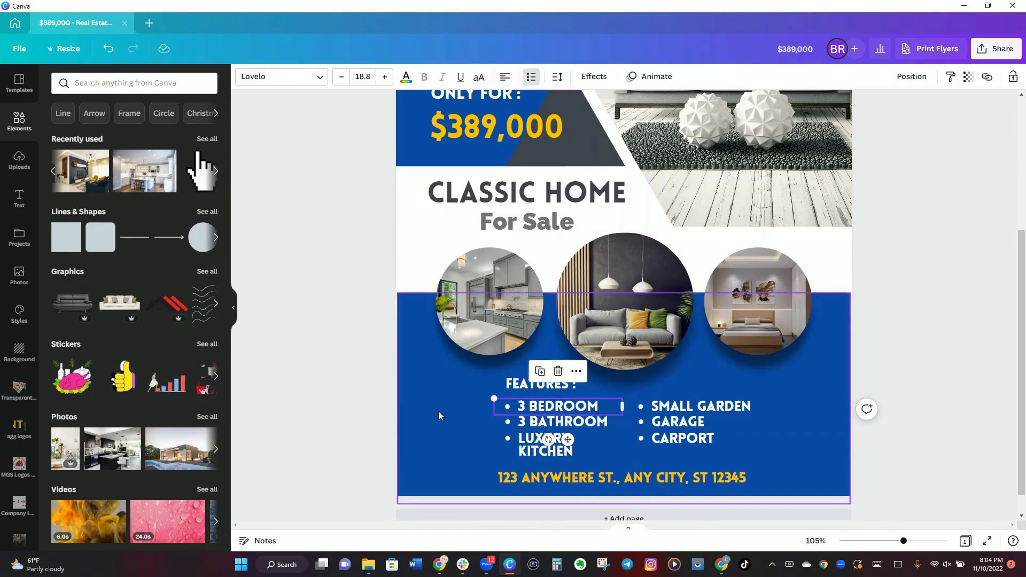
right_click(438, 411)
click(471, 325)
drag(548, 425, 440, 390)
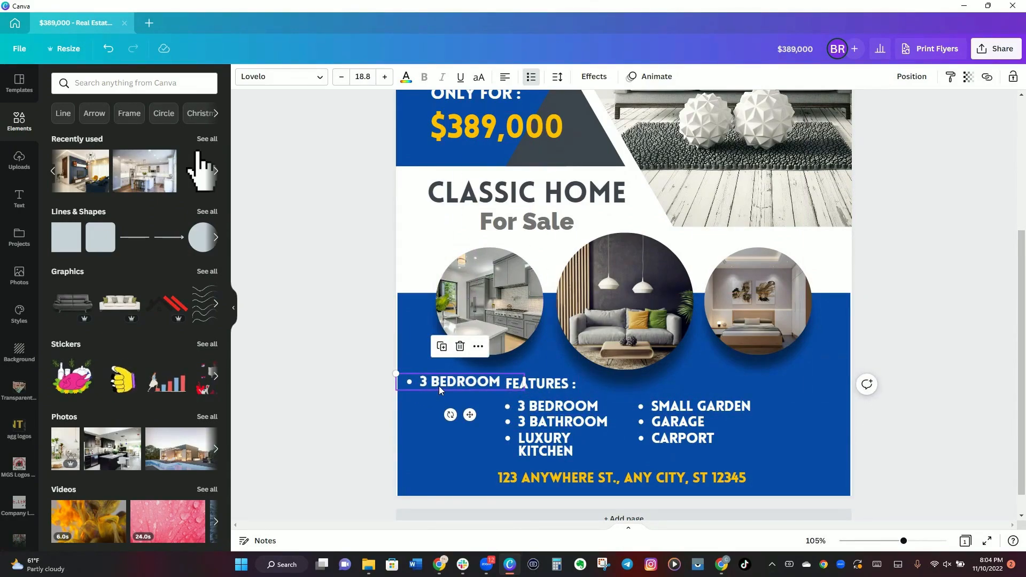
Replace the photo in the centre circle with the recently used white kitchen image.
click(633, 303)
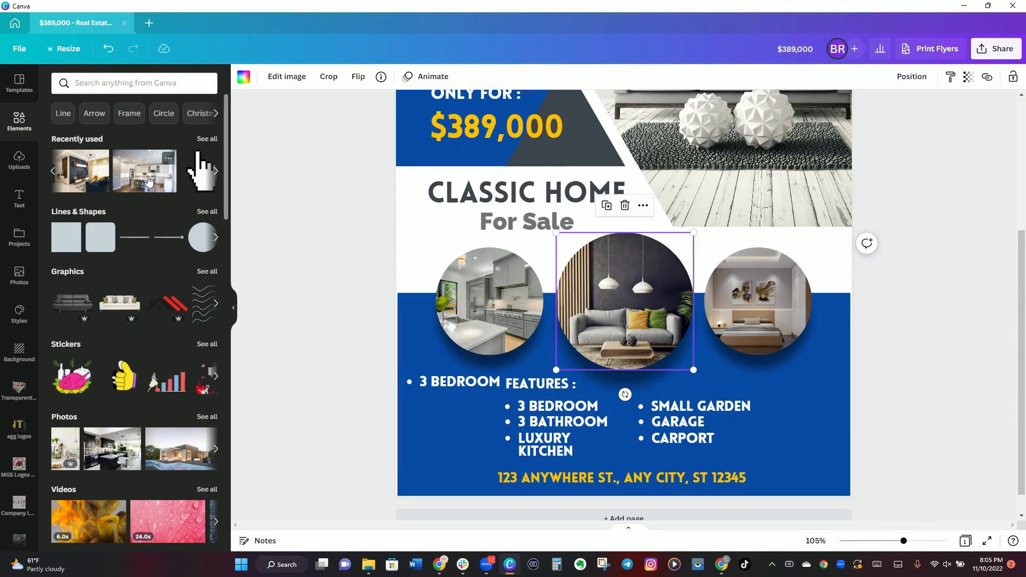
drag(149, 182, 639, 313)
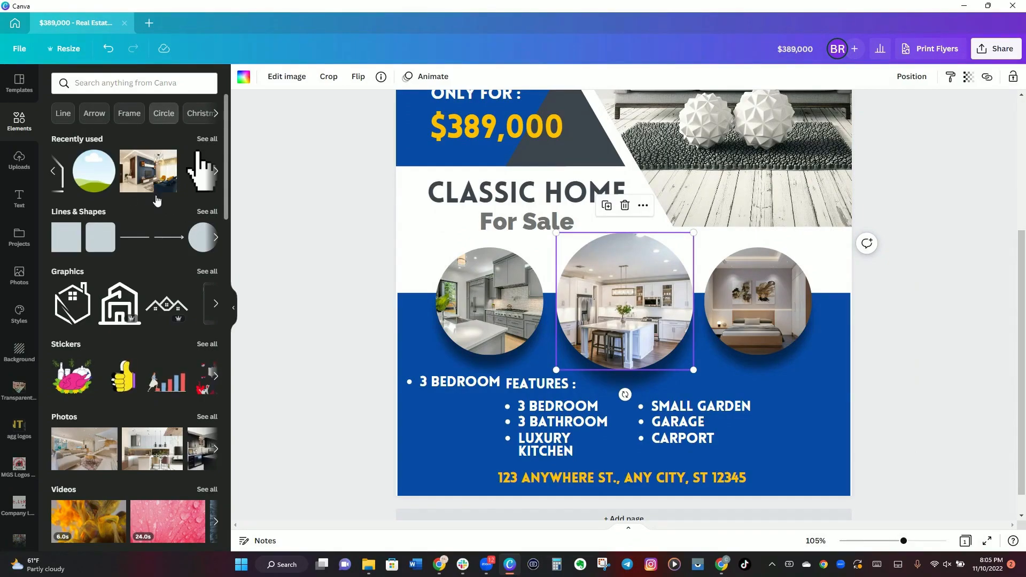
Add a tall rectangular photo frame from the Frames collection over the flyer's lower right area.
scroll(158, 302, down, 3)
scroll(157, 302, down, 9)
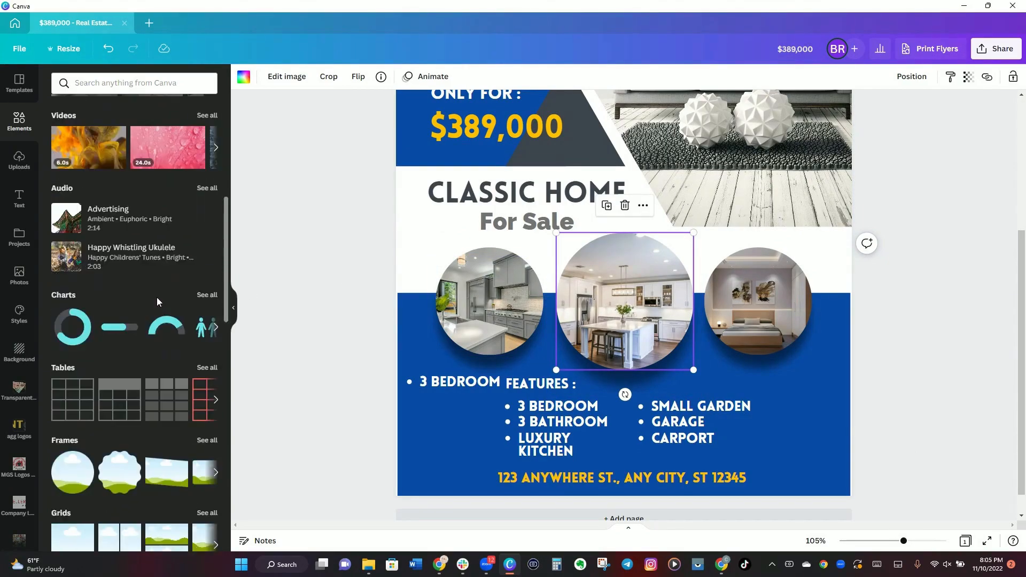
click(207, 173)
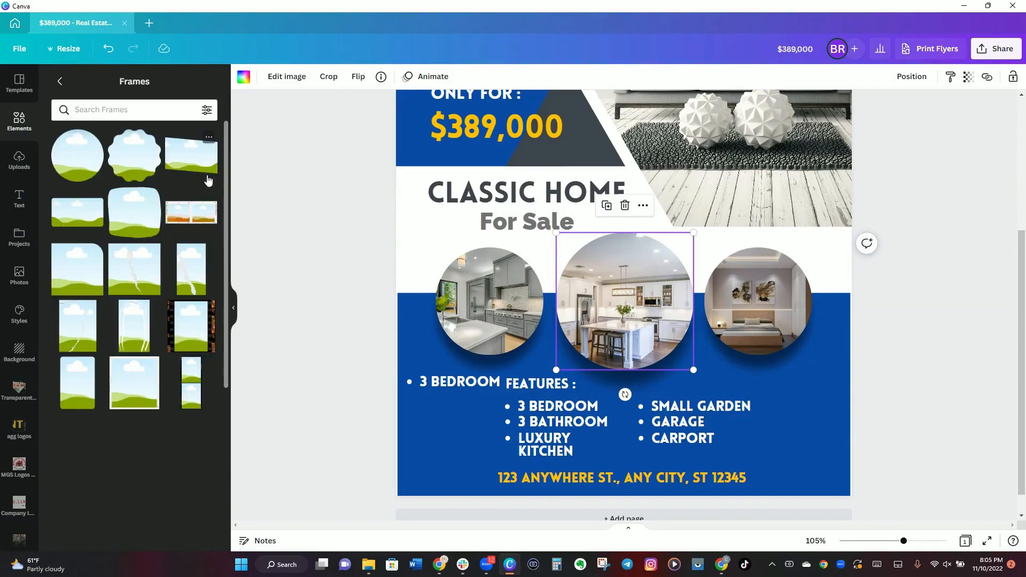
scroll(162, 274, down, 5)
scroll(162, 271, down, 3)
drag(187, 177, 687, 252)
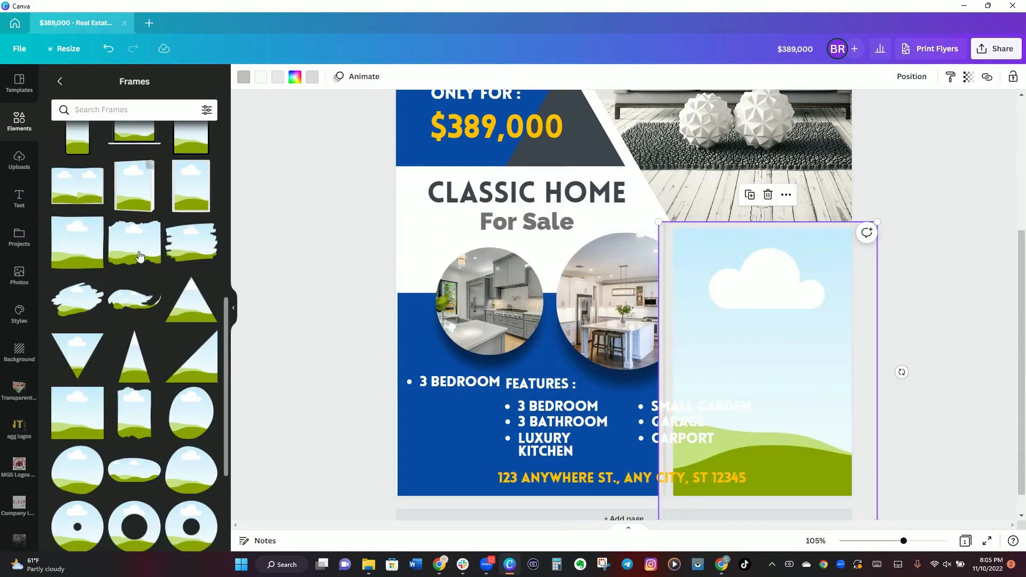
Fill the new frame with the uploaded brick house exterior photo and move the frame to the middle of the flyer.
click(19, 160)
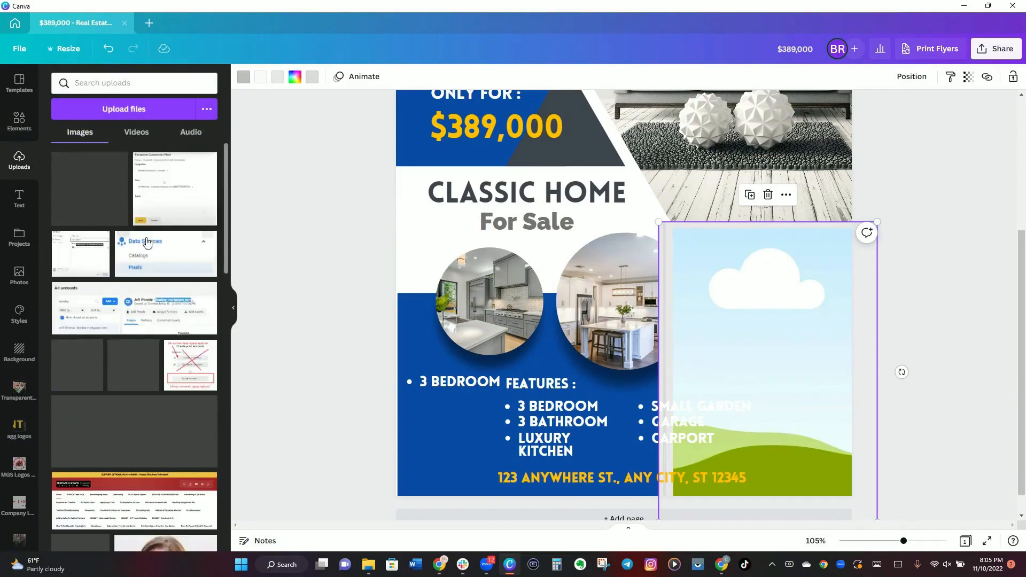
scroll(134, 347, down, 10)
scroll(134, 348, down, 10)
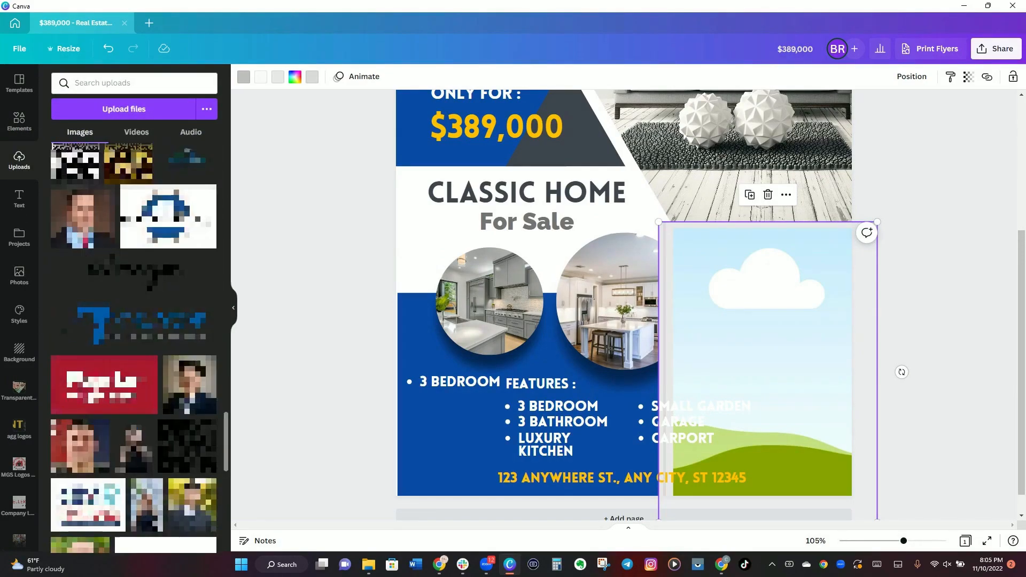
scroll(133, 347, down, 1)
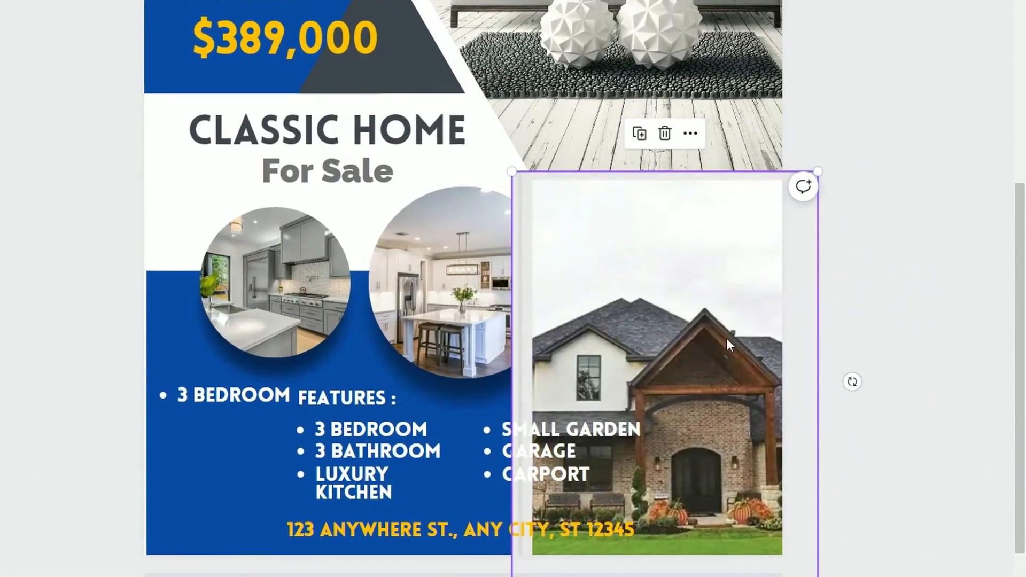
drag(727, 339, 542, 336)
Remove the house exterior photo from the rectangular frame.
click(666, 103)
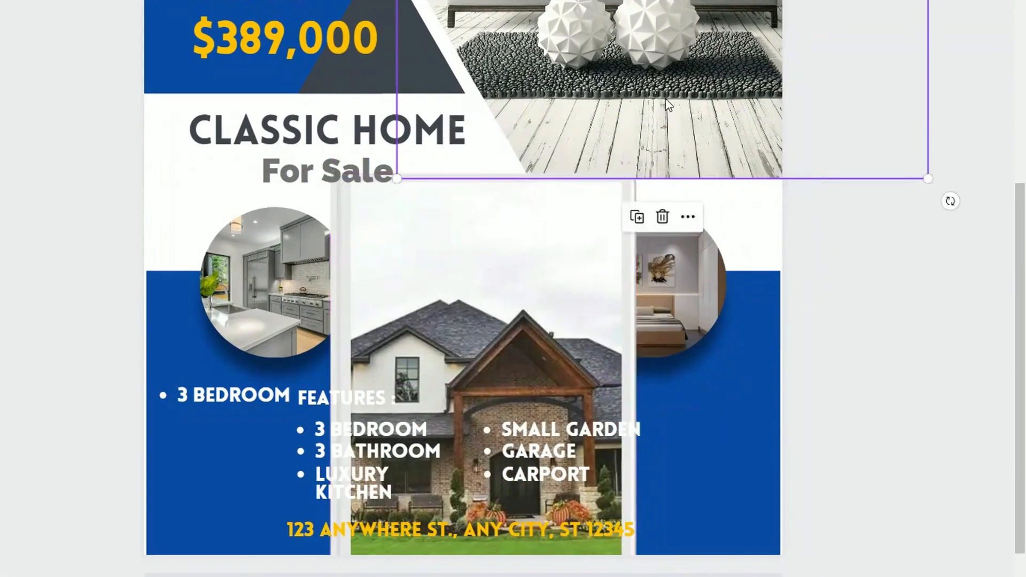
scroll(666, 104, up, 5)
click(545, 534)
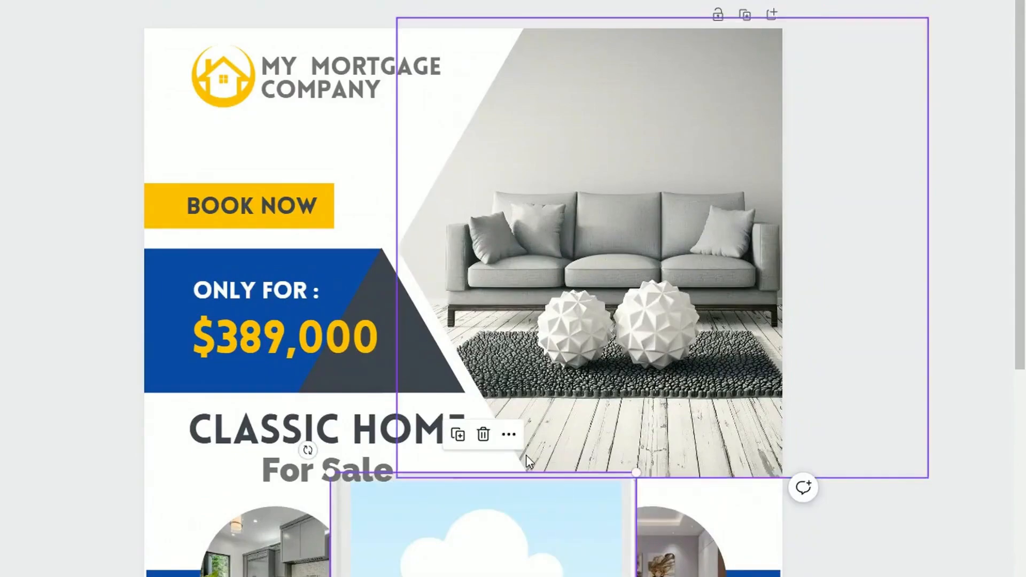
Adjust the sofa photo with contrast 21, saturation 30 and a higher vibrance.
double_click(535, 370)
click(25, 181)
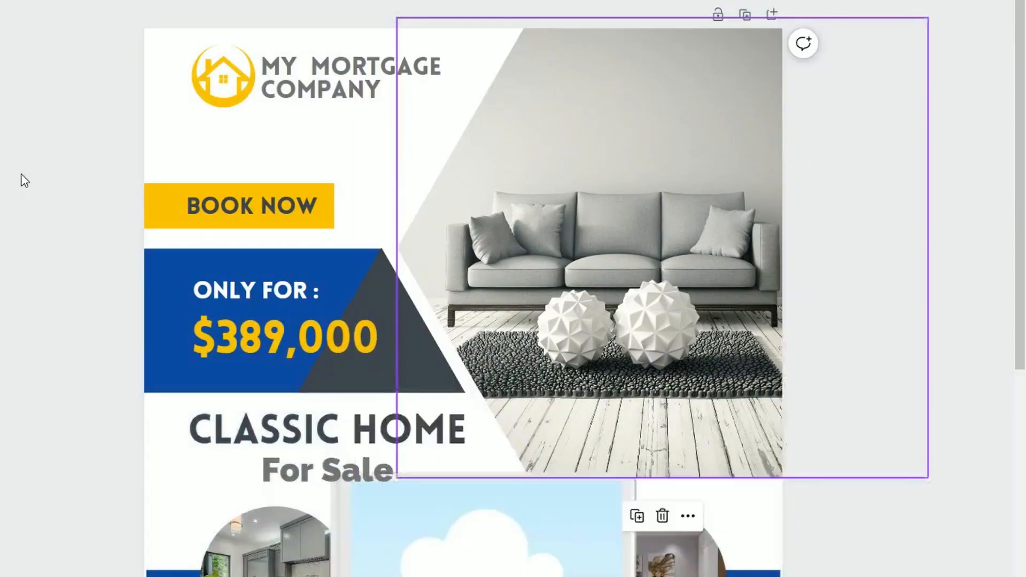
click(88, 8)
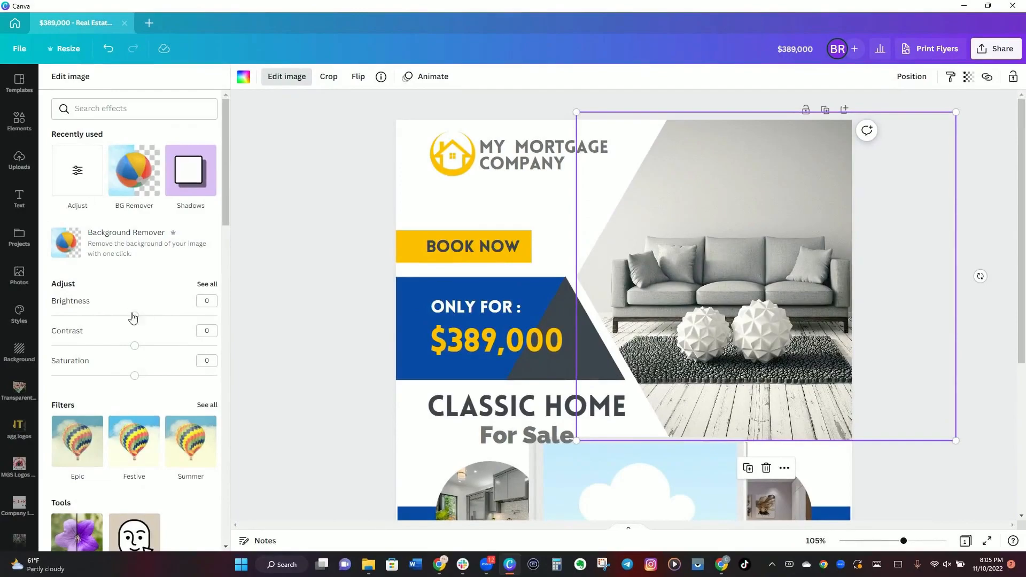
drag(138, 348, 152, 381)
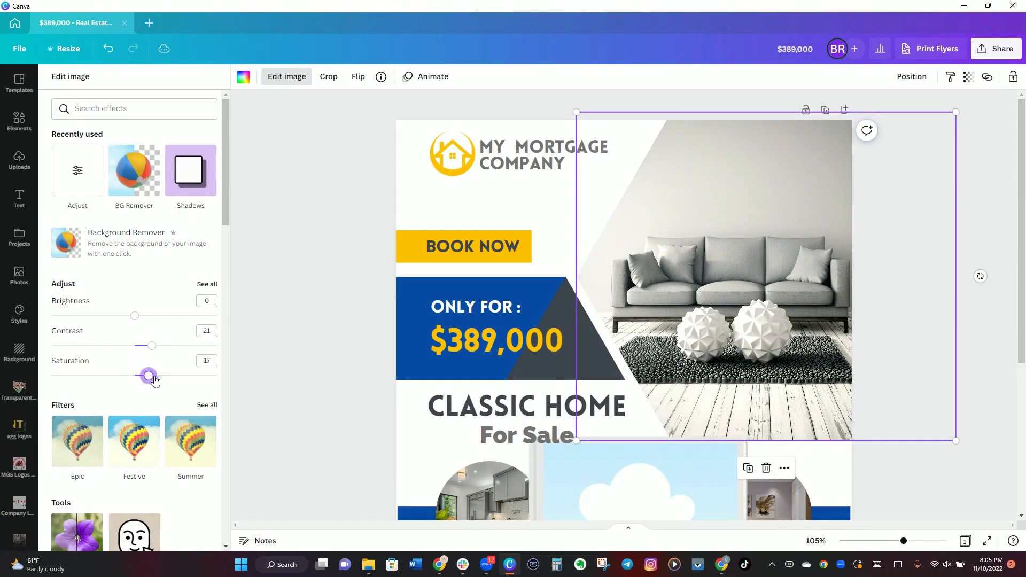
click(76, 178)
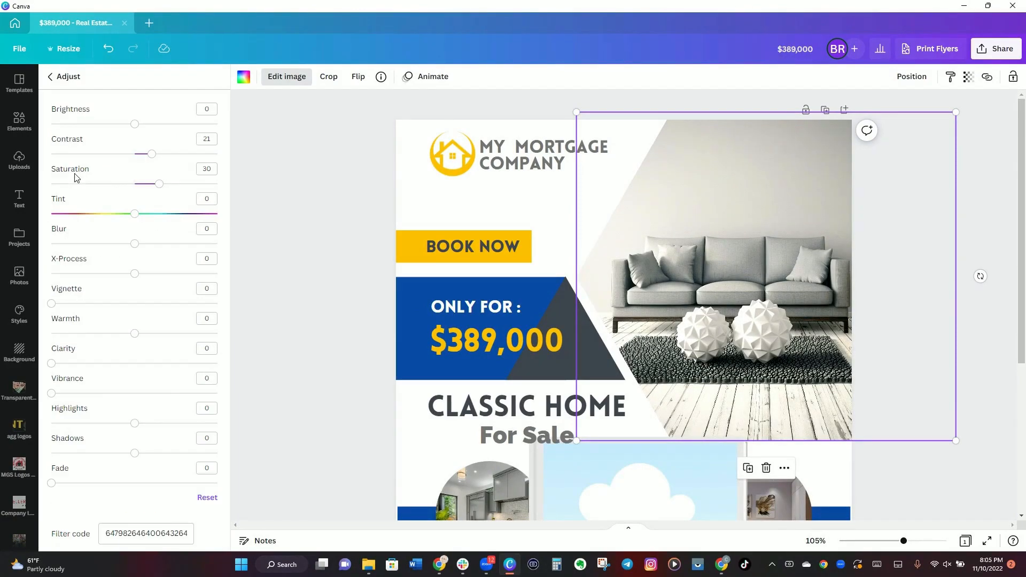
drag(61, 396, 105, 395)
key(Escape)
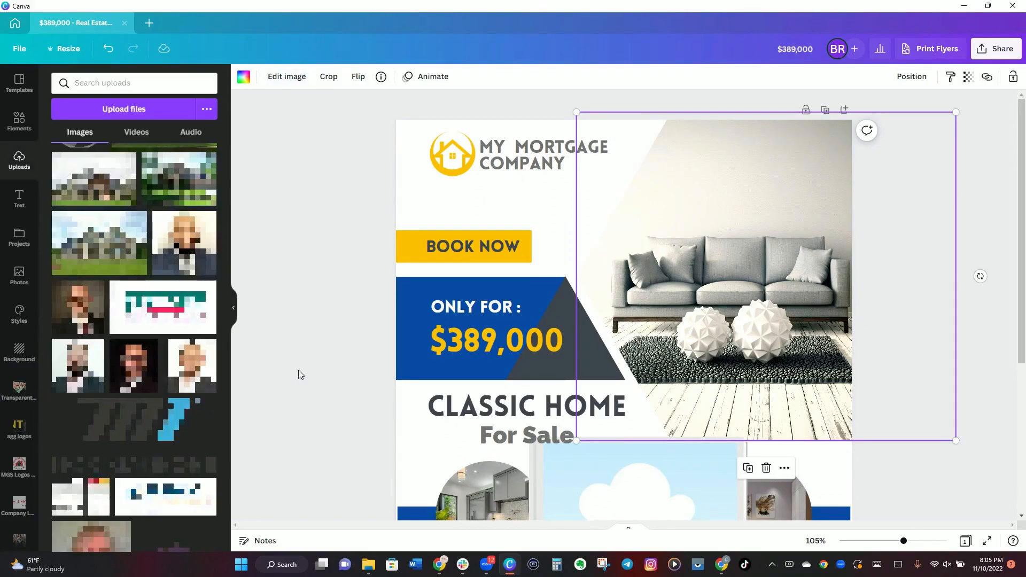
Delete the empty rectangular frame covering the circle photos.
scroll(298, 373, down, 3)
drag(560, 379, 598, 370)
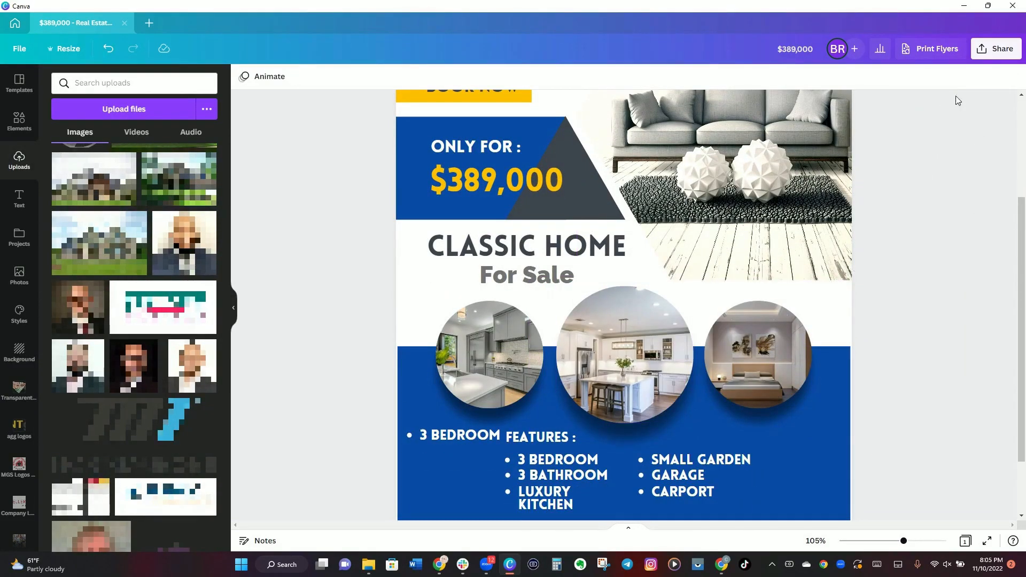
Examine the flyer's download settings with the PNG file type, and close them without downloading.
click(989, 50)
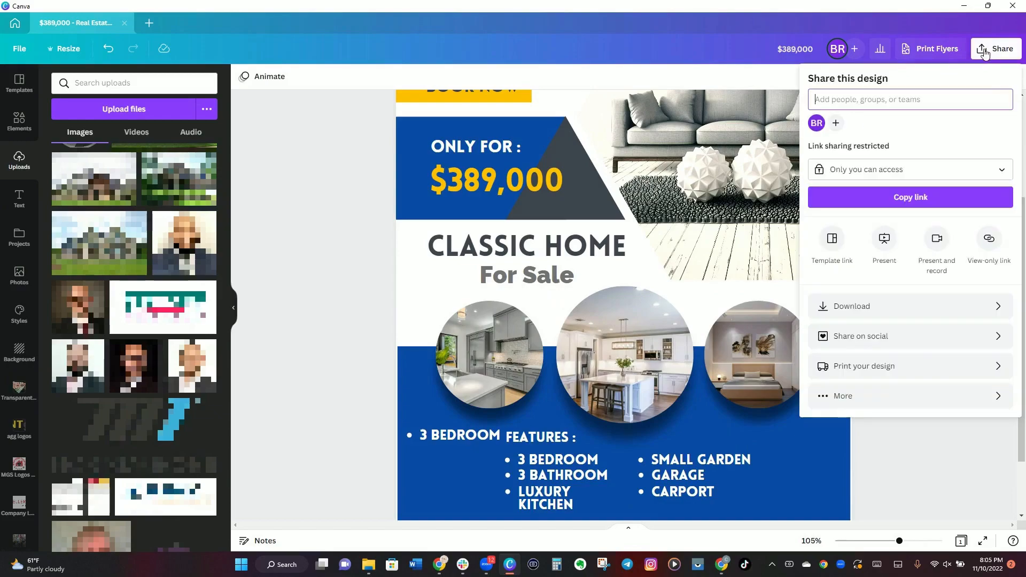
click(877, 306)
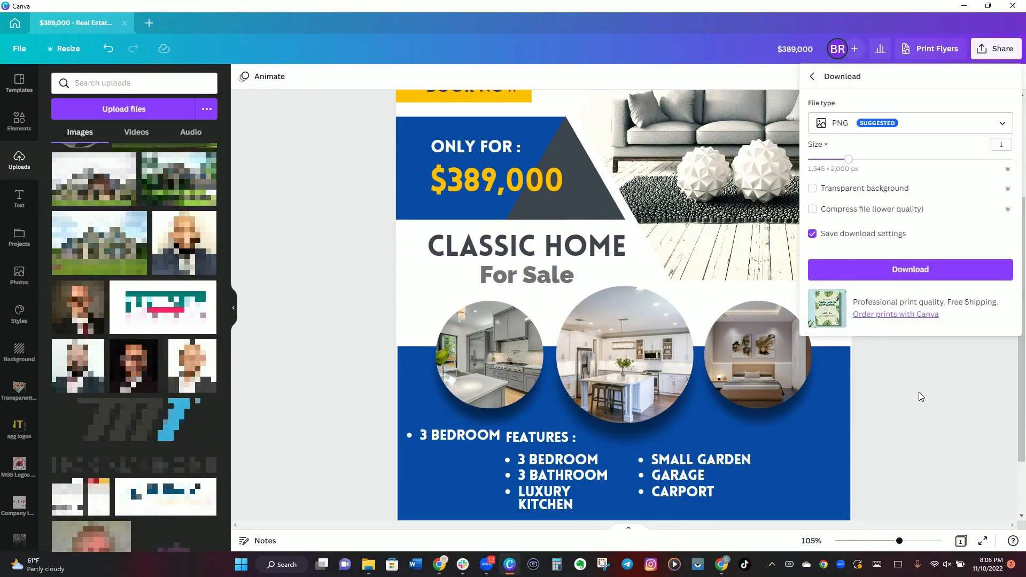
click(919, 396)
Rearrange the upper half by moving the sofa photo to the left edge, the "Book Now" banner over it, and the price into the blank right area.
click(723, 201)
scroll(722, 201, up, 3)
click(390, 171)
drag(364, 217, 547, 223)
drag(741, 316, 433, 305)
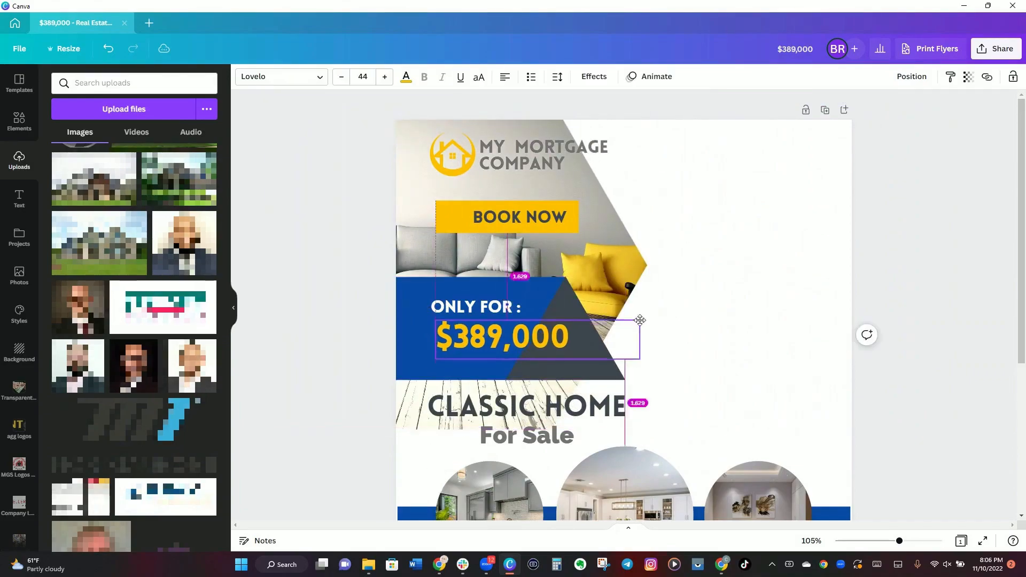
drag(479, 332, 766, 288)
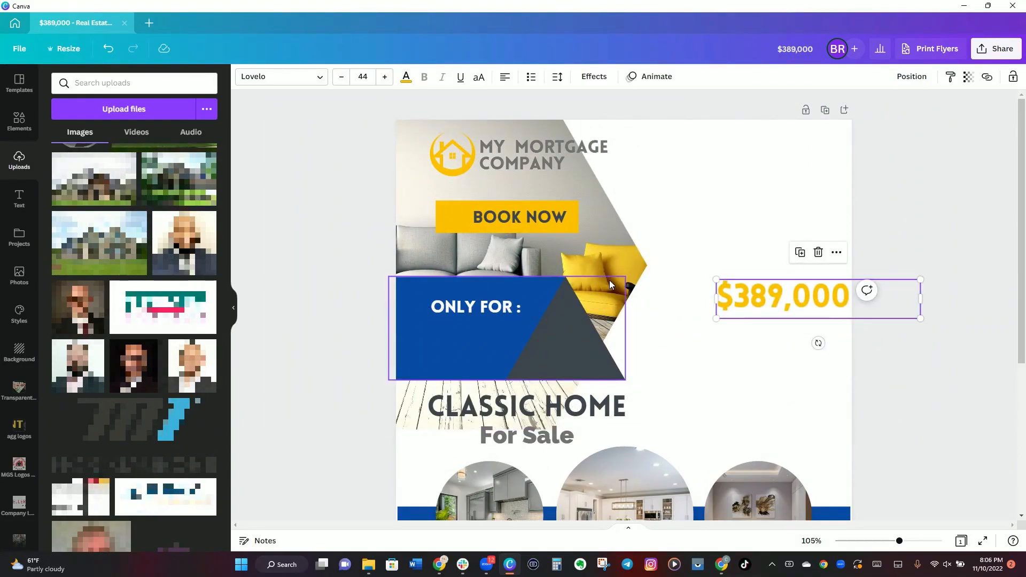
Try moving the centre kitchen photo up and right out of the circle row, and undo the move.
scroll(609, 280, down, 3)
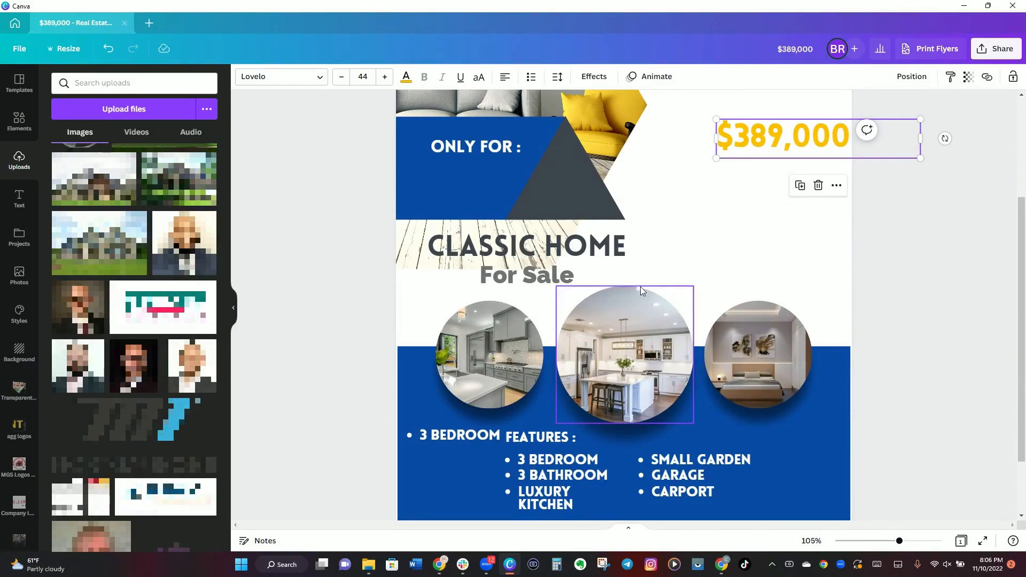
drag(640, 287, 725, 234)
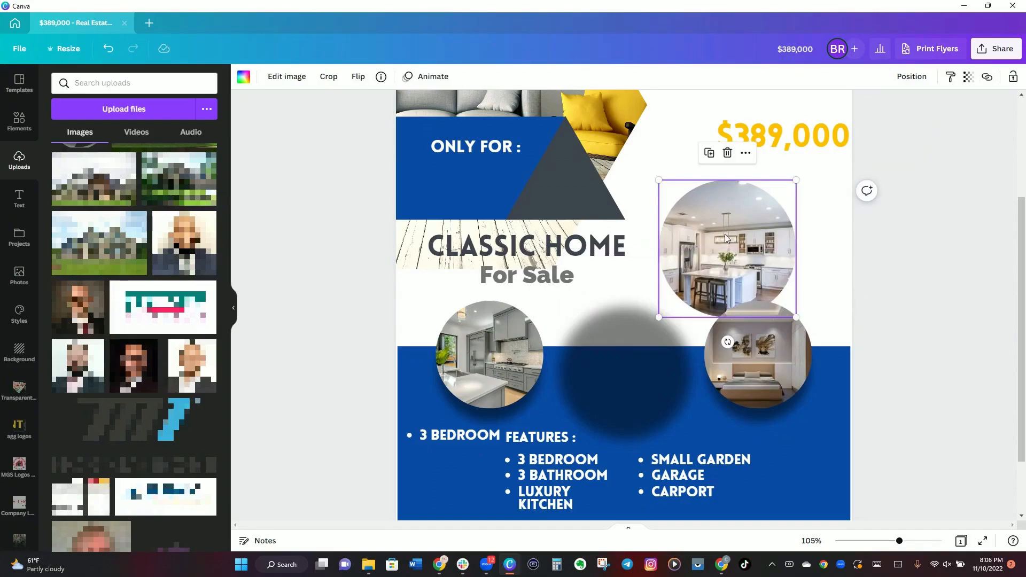
key(ctrl+z)
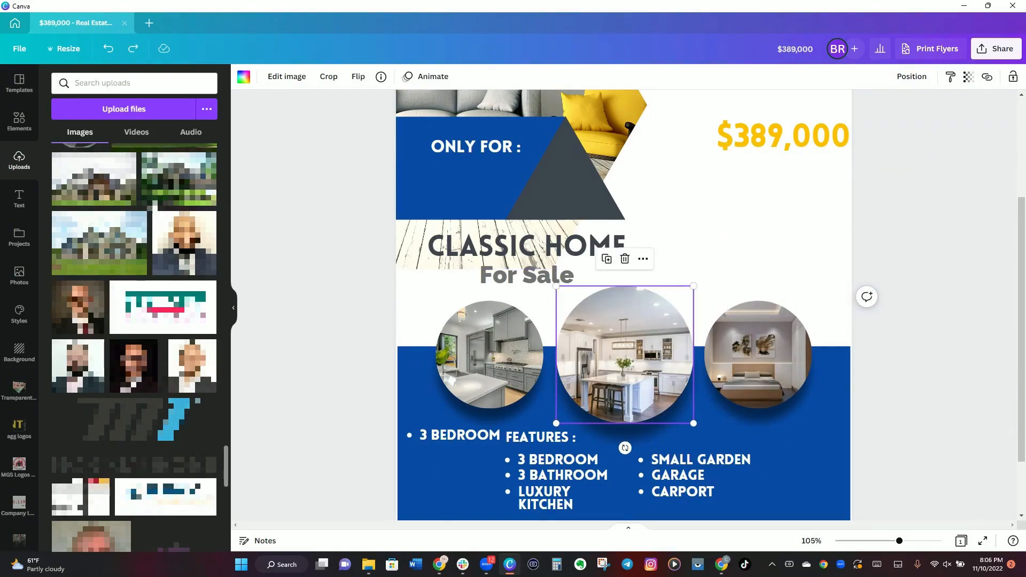
Browse the "open house" templates to examine alternative flyer layouts, and deselect the centre photo.
click(19, 83)
scroll(131, 226, down, 5)
scroll(165, 332, down, 3)
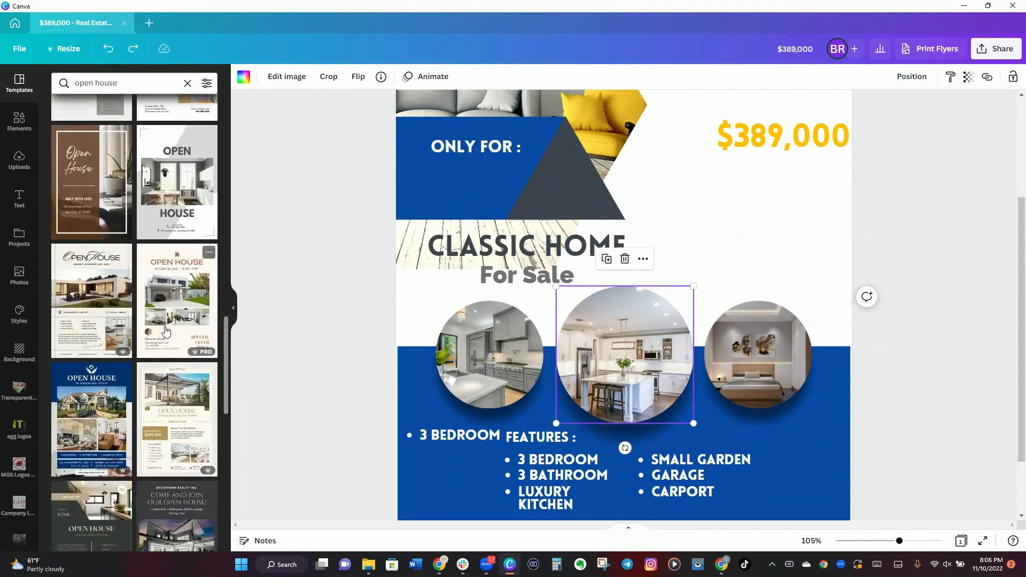
scroll(168, 328, down, 4)
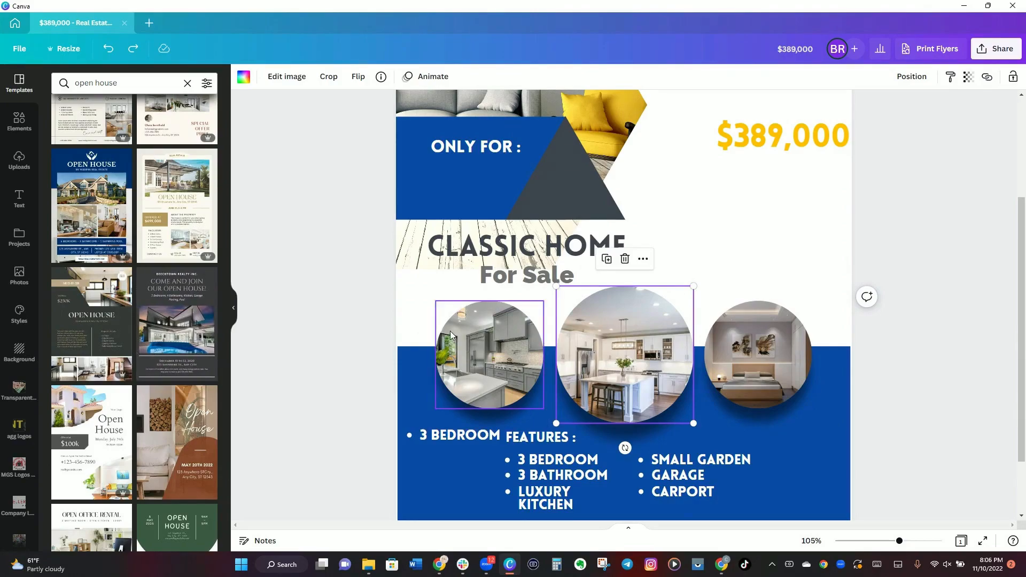
scroll(450, 335, up, 3)
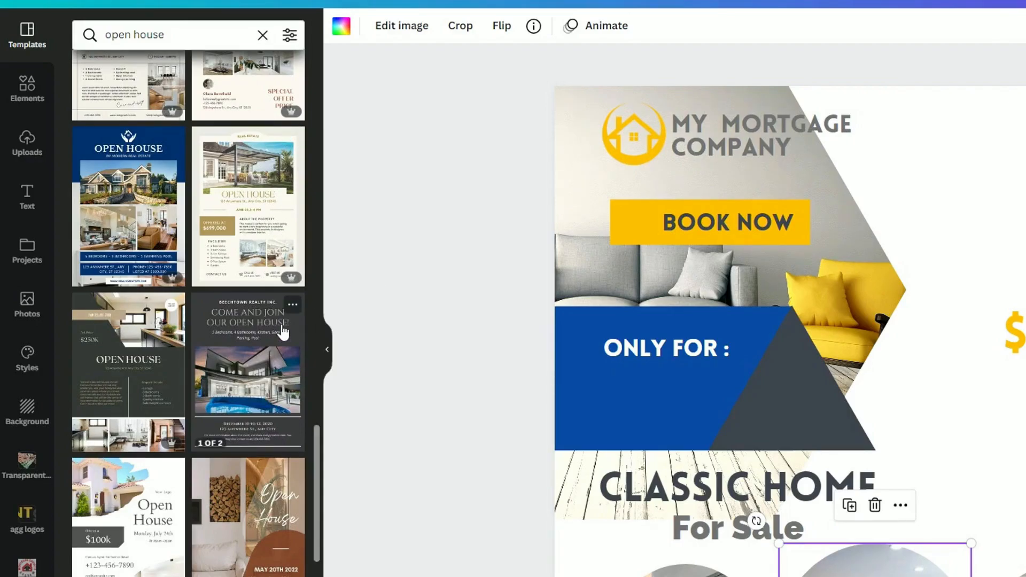
scroll(278, 431, down, 5)
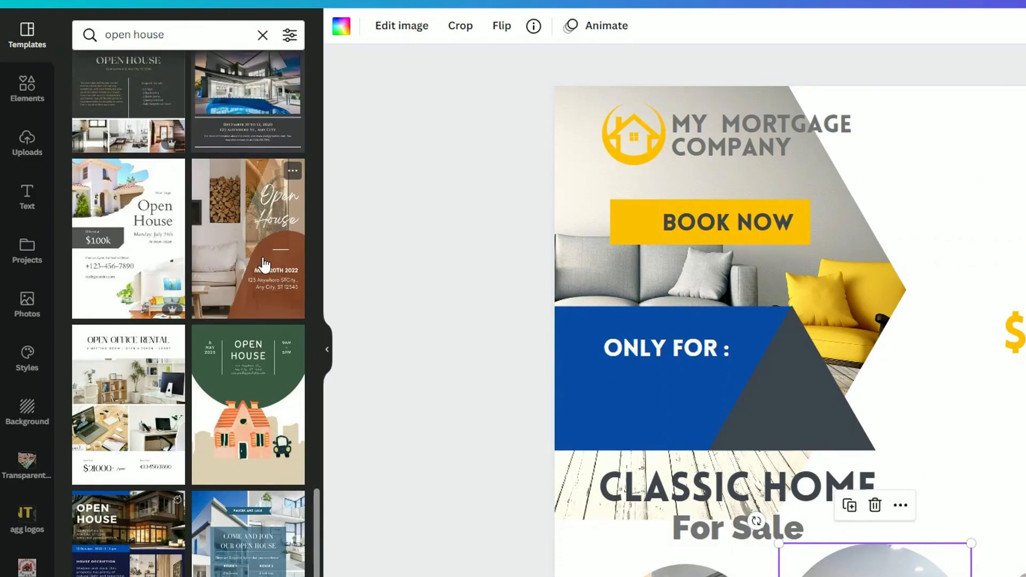
click(444, 249)
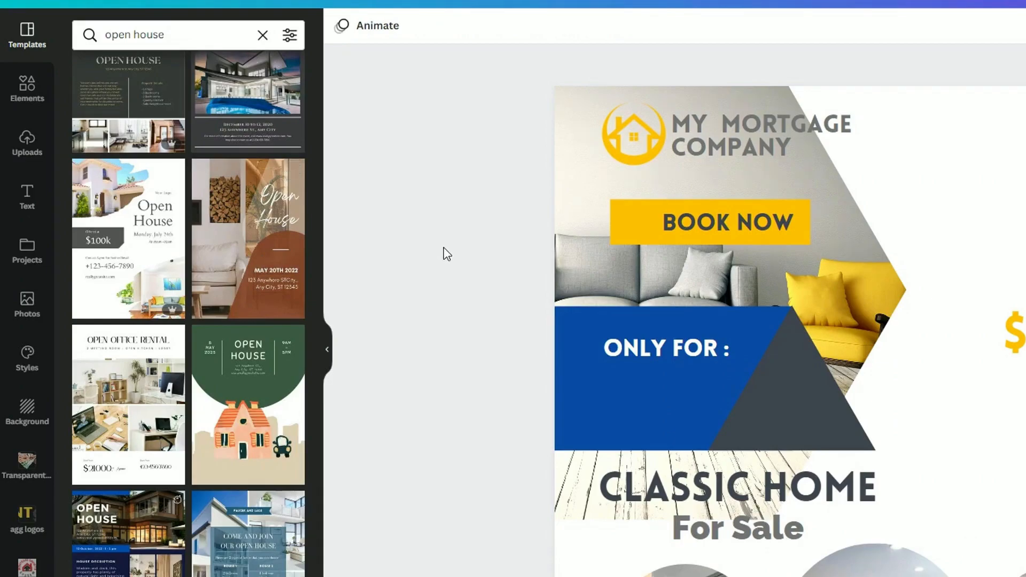